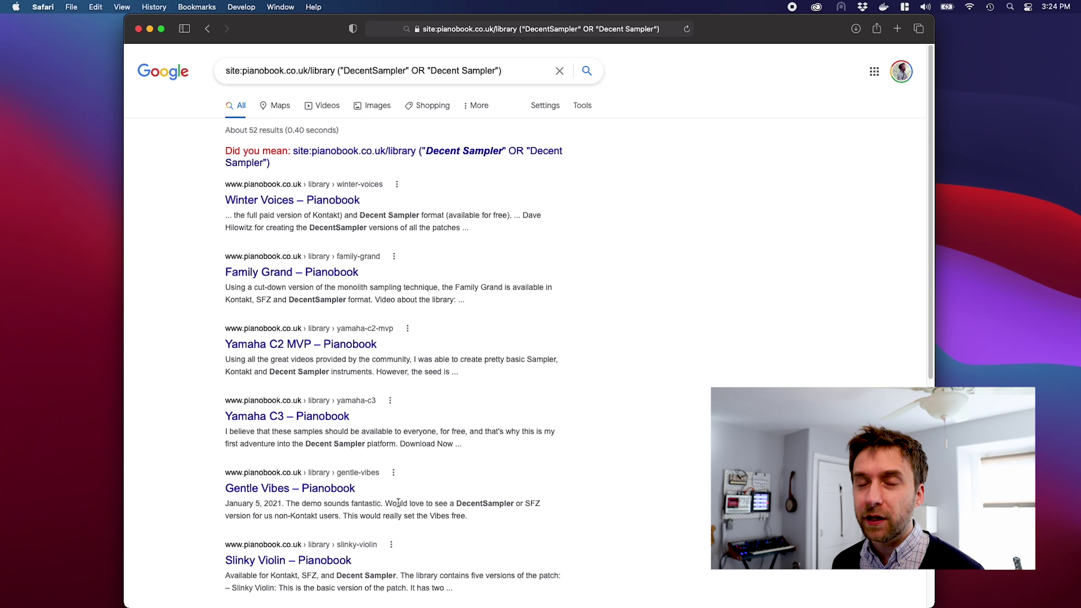
Open the Winter Voices library page and start its free download
{"action": "left_click", "coordinate": [300, 201]}
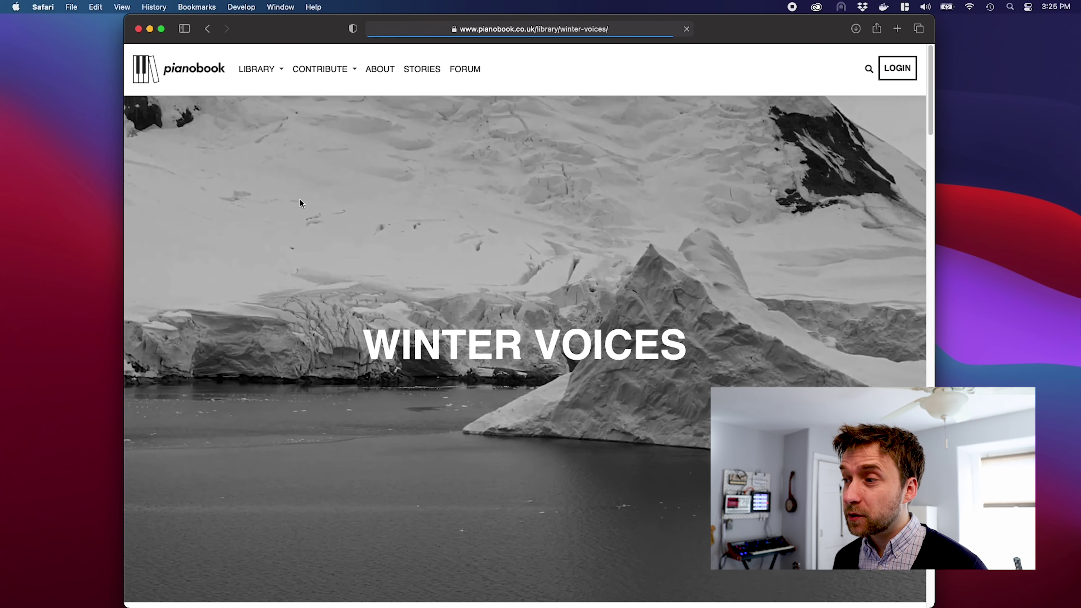
{"action": "scroll", "coordinate": [325, 261], "scroll_direction": "down", "scroll_amount": 10}
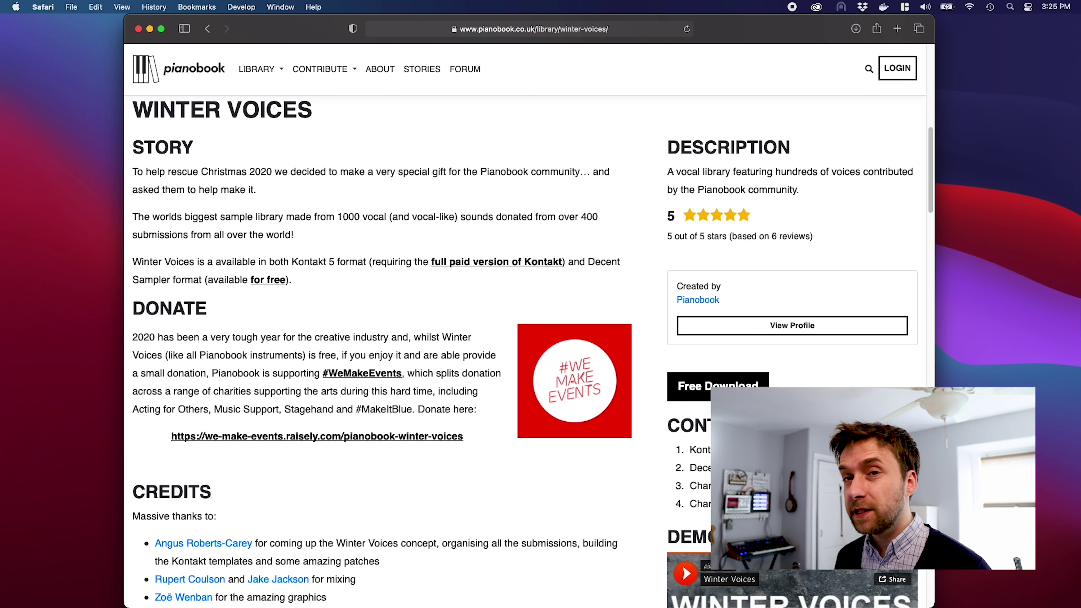
{"action": "left_click", "coordinate": [694, 386]}
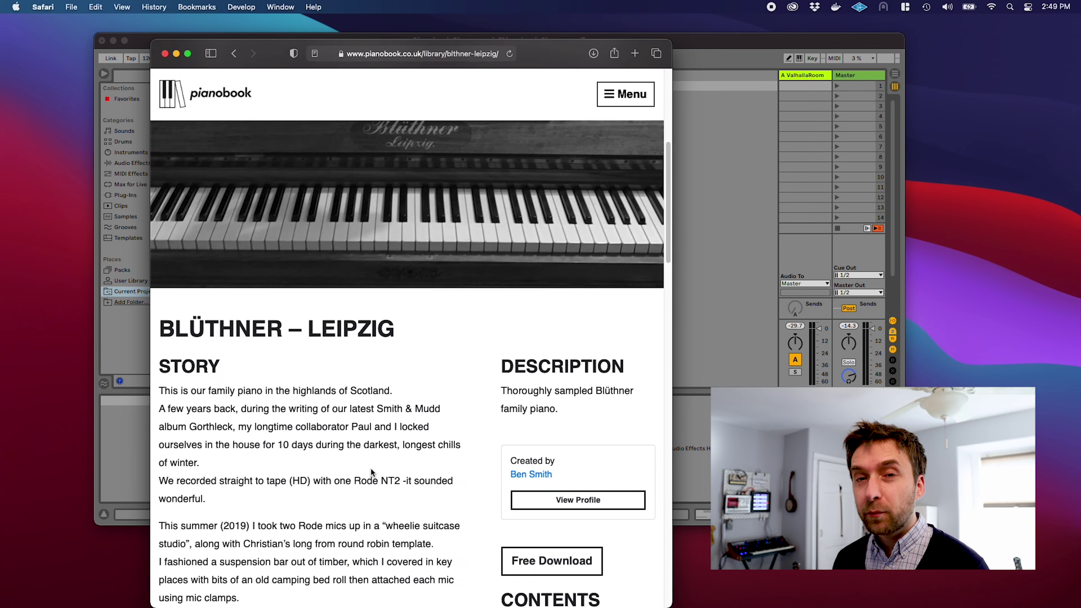
Start the free Blüthner – Leipzig download and confirm it with the filled-in details
{"action": "scroll", "coordinate": [371, 467], "scroll_direction": "down", "scroll_amount": 10}
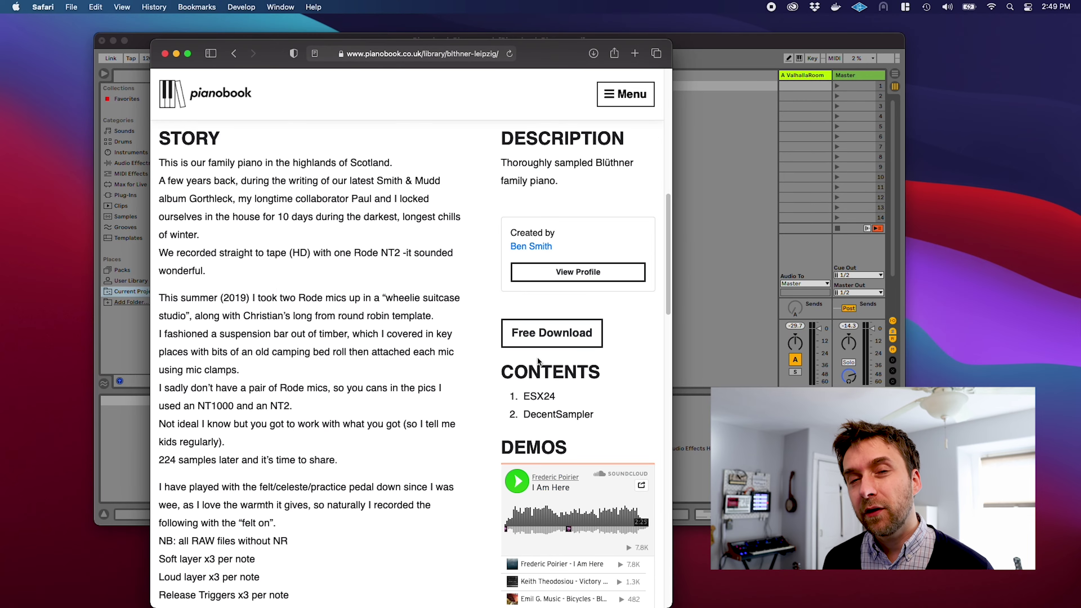
{"action": "left_click", "coordinate": [553, 326]}
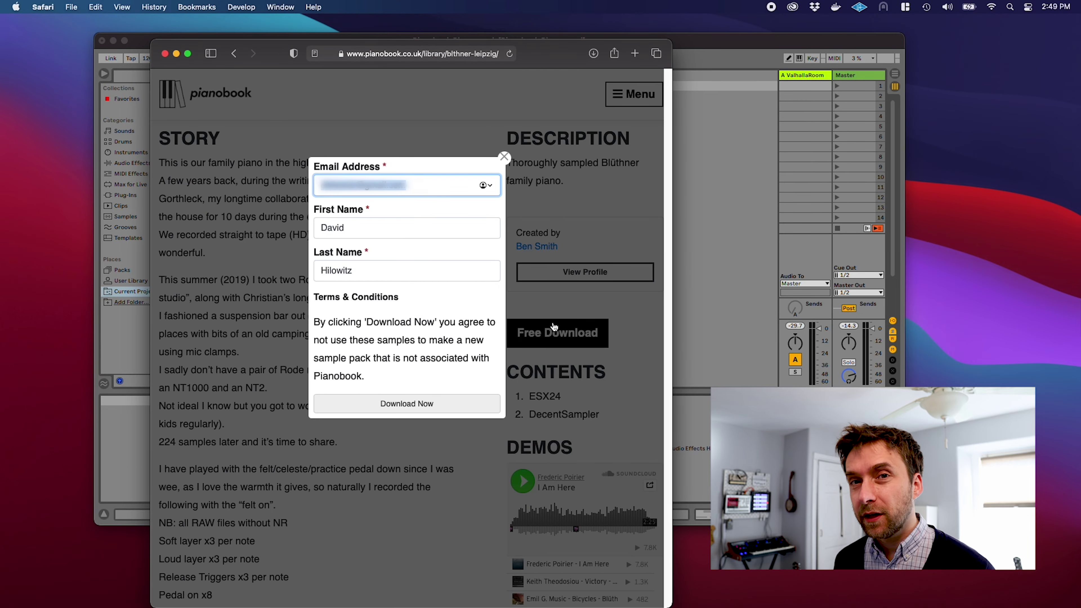
{"action": "left_click", "coordinate": [431, 403]}
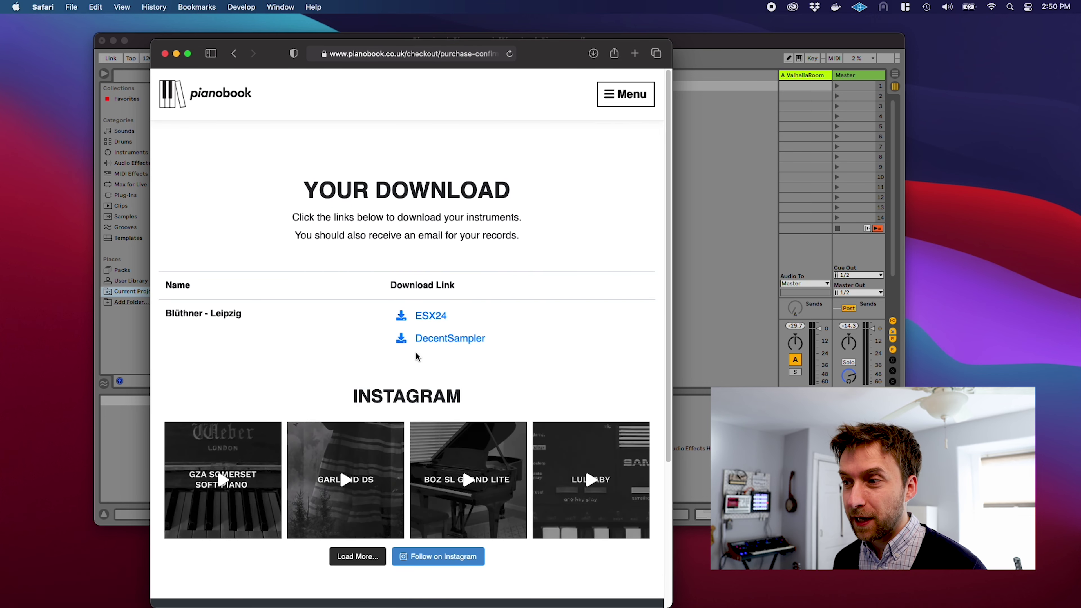
Download the Blüthner – Leipzig DecentSampler version and load its preset into Decent Sampler on the 1 MIDI track
{"action": "left_click", "coordinate": [450, 338]}
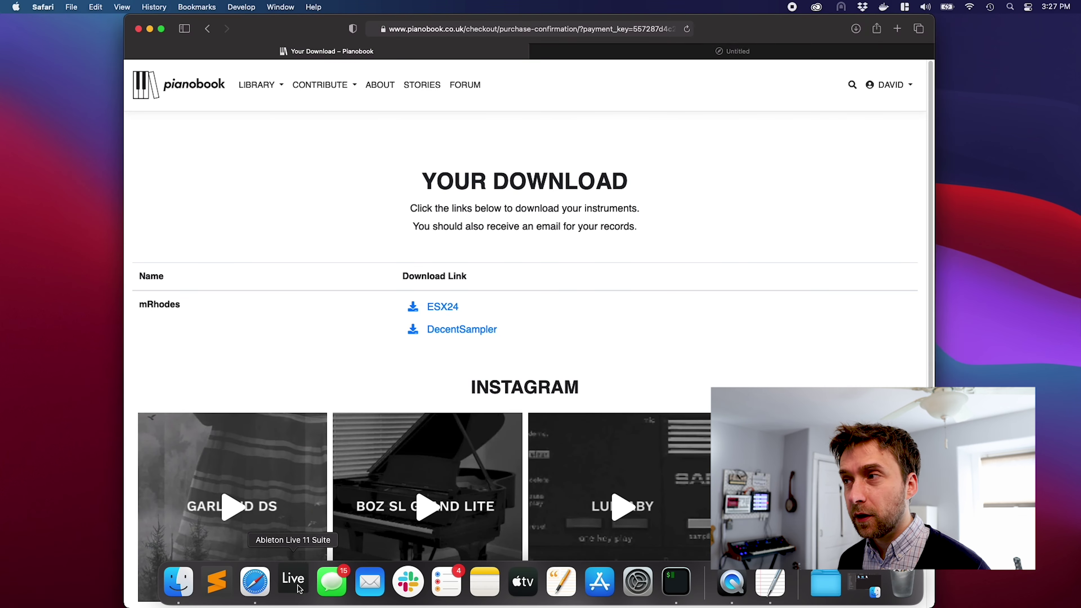
{"action": "left_click", "coordinate": [290, 581]}
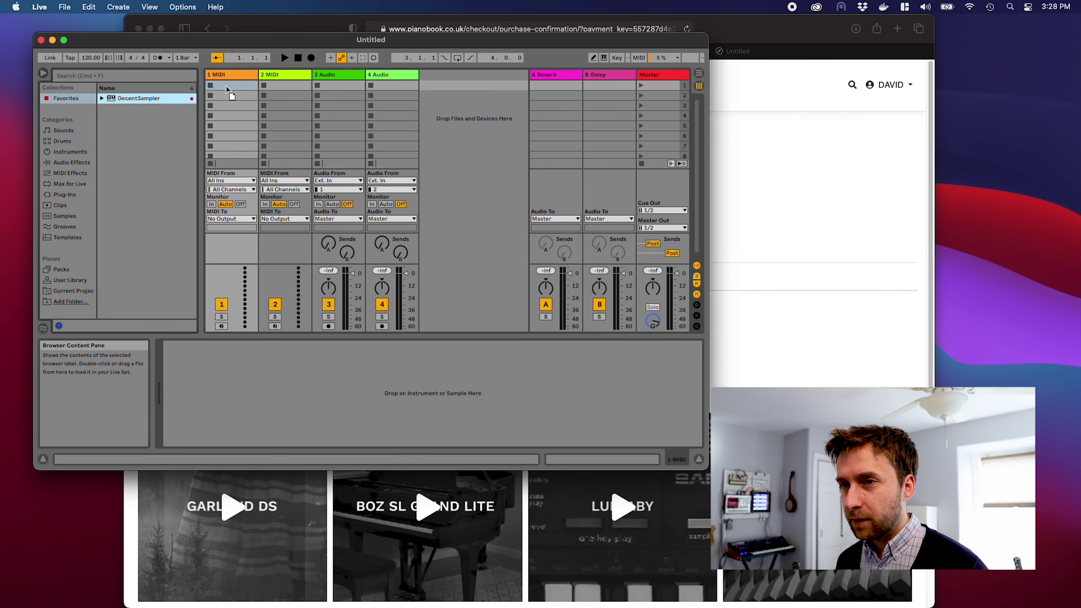
{"action": "left_click_drag", "start_coordinate": [228, 75], "coordinate": [228, 75]}
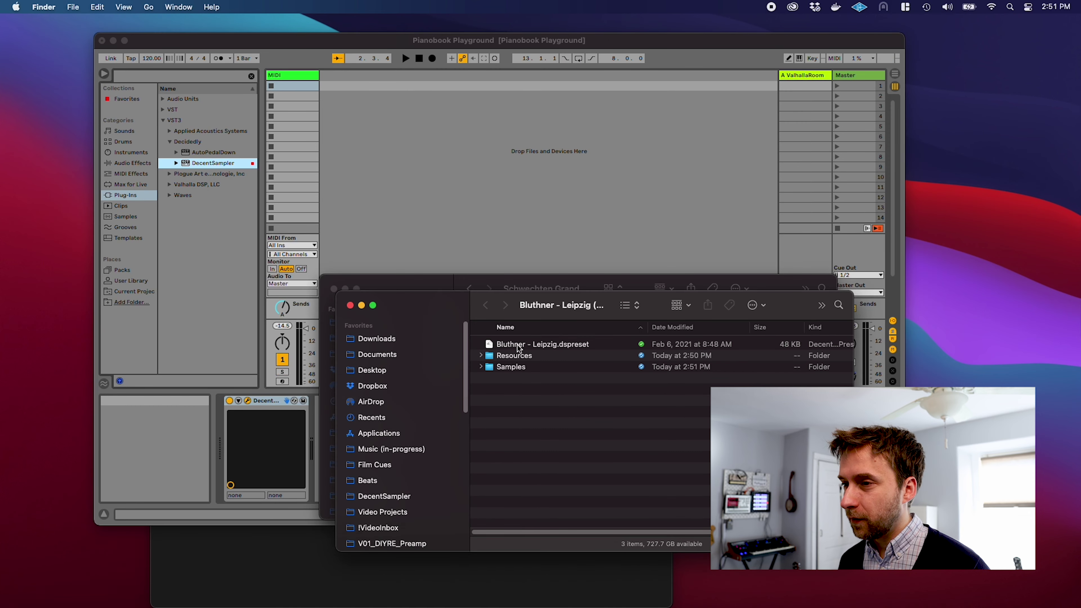
{"action": "left_click_drag", "start_coordinate": [518, 348], "coordinate": [361, 279]}
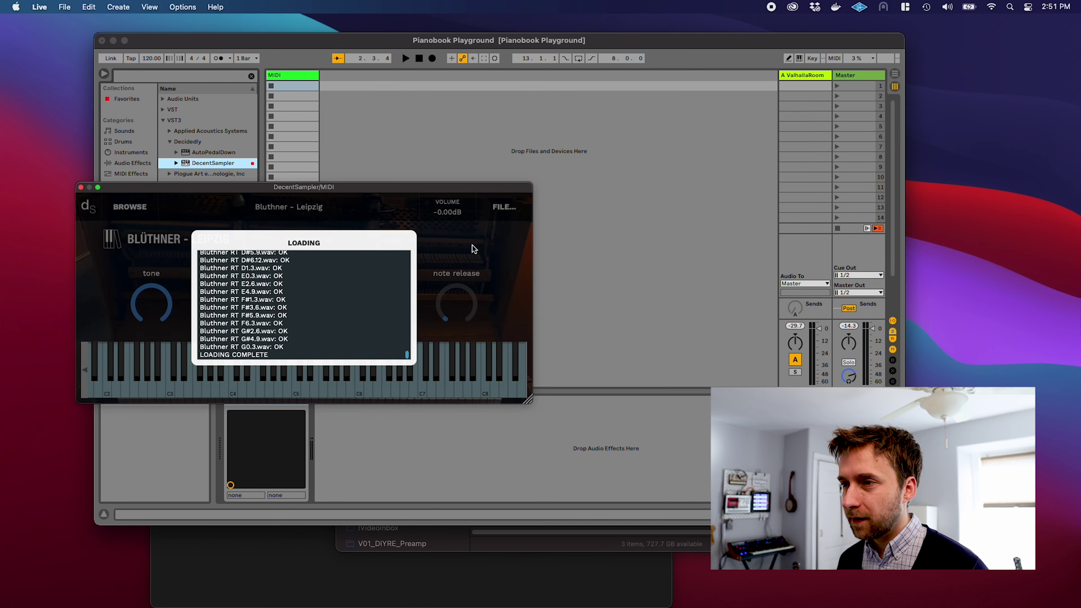
{"action": "left_click_drag", "start_coordinate": [356, 189], "coordinate": [338, 184]}
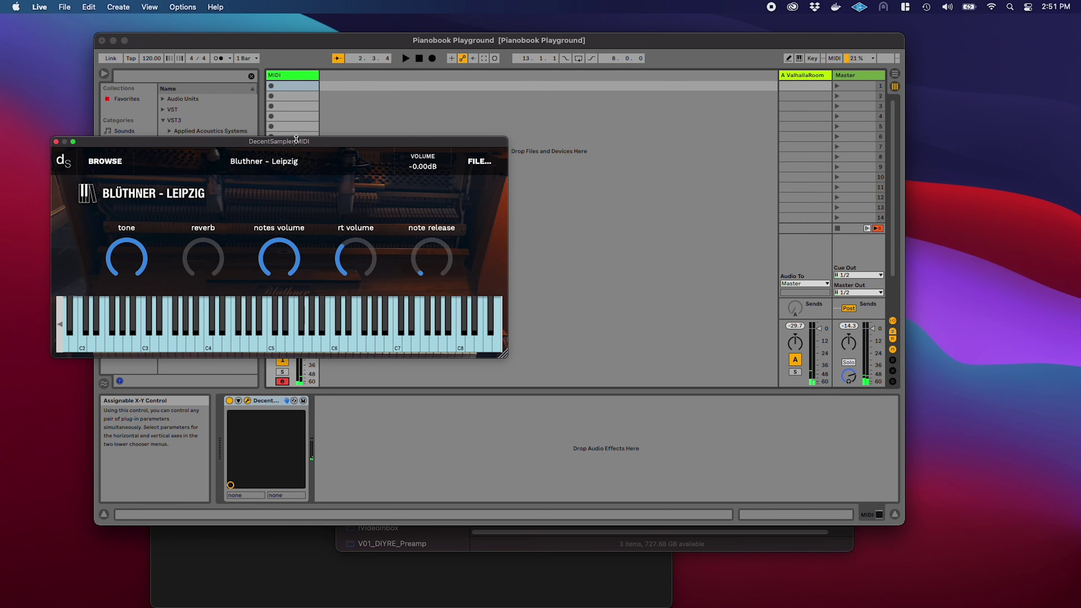
Switch on the metronome and record a MIDI clip with the Blüthner piano, checking its A1 note
{"action": "left_click", "coordinate": [218, 58]}
{"action": "left_click", "coordinate": [271, 86]}
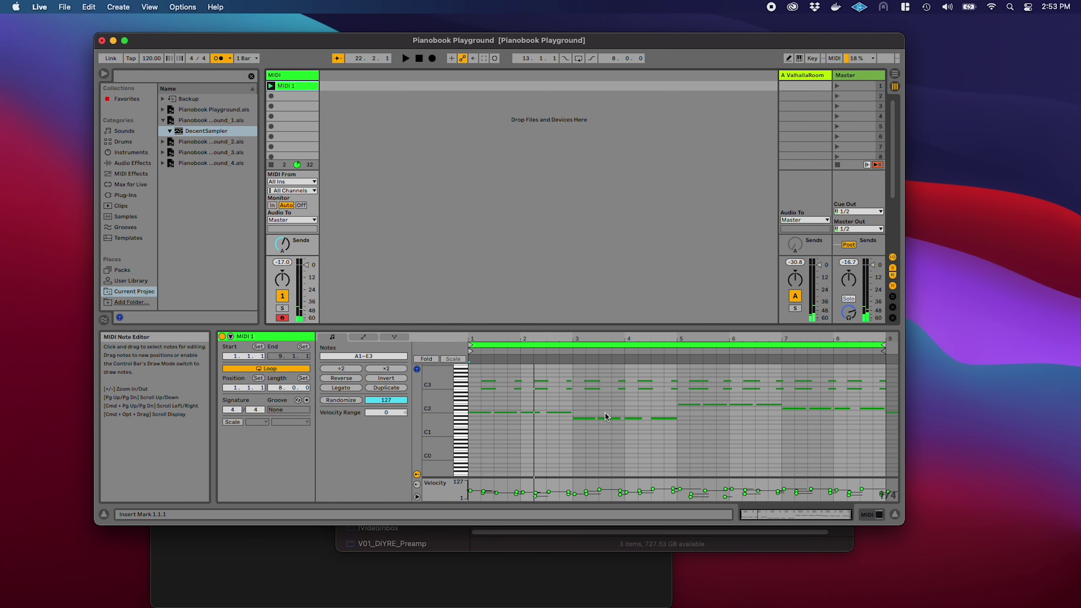
{"action": "left_click", "coordinate": [608, 419]}
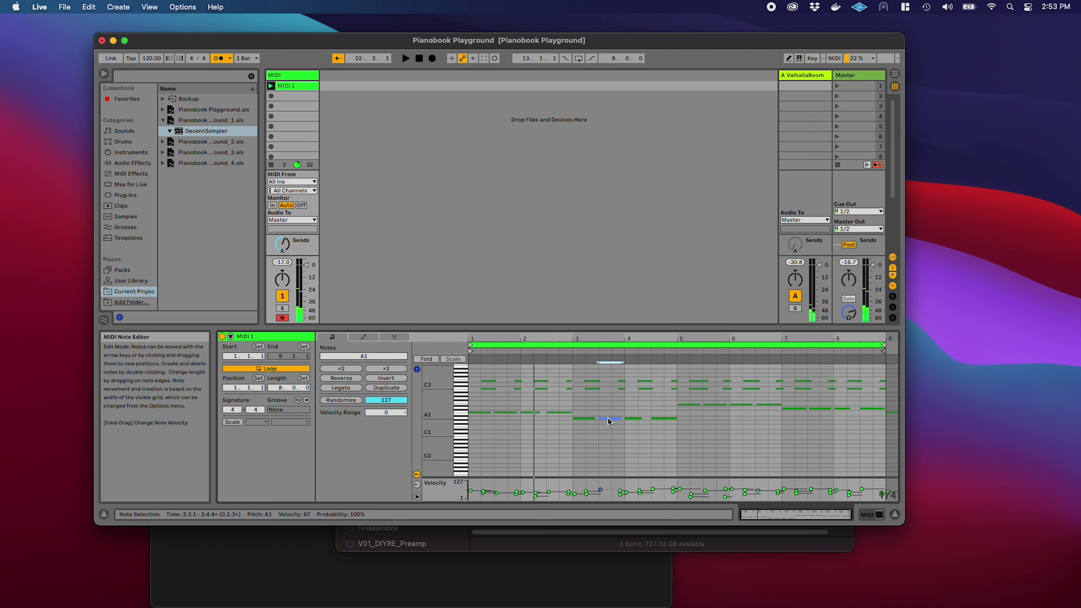
{"action": "left_click", "coordinate": [494, 298]}
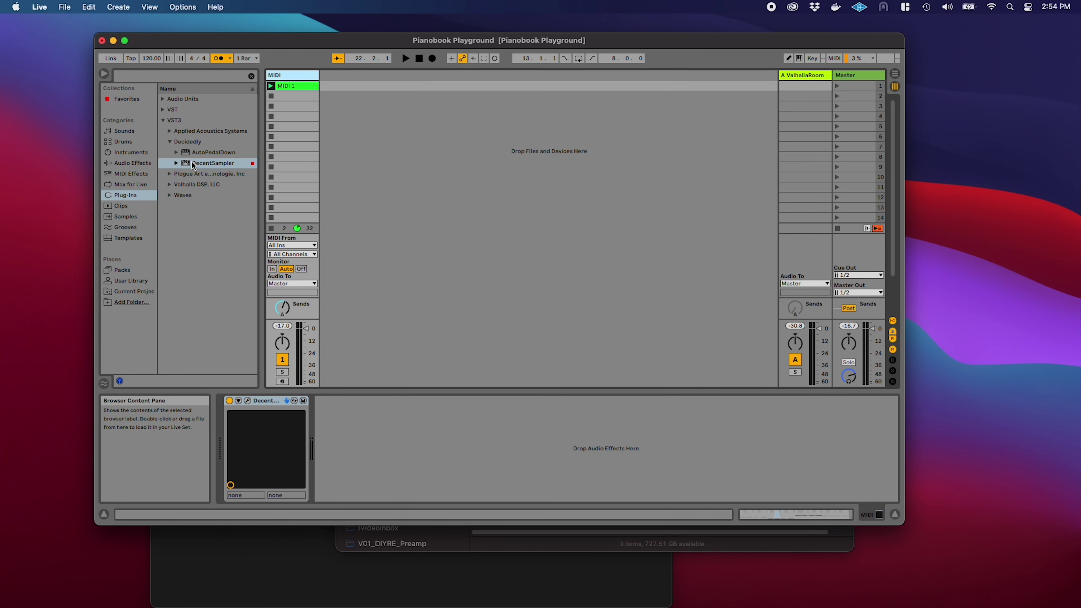
Drag Decent Sampler into the session to create a new Decent Sampler MIDI track
{"action": "left_click_drag", "start_coordinate": [191, 163], "coordinate": [285, 140]}
{"action": "left_click_drag", "start_coordinate": [333, 83], "coordinate": [331, 77]}
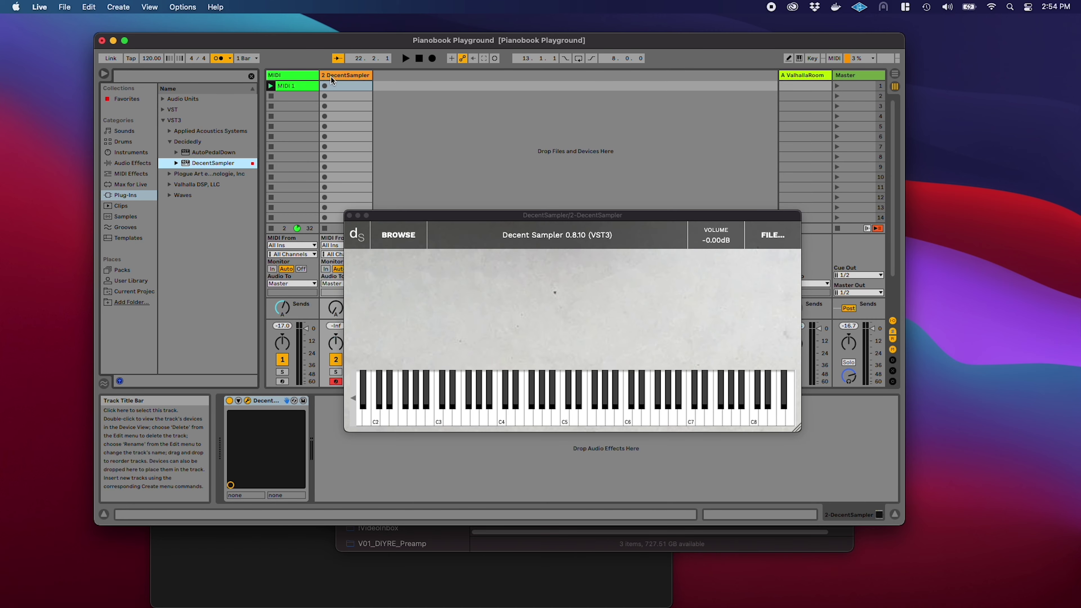
{"action": "key", "text": "super+Tab"}
{"action": "key", "text": "super+Tab"}
Go back to the Pianobook search results and move to the next results page
{"action": "left_click", "coordinate": [331, 77]}
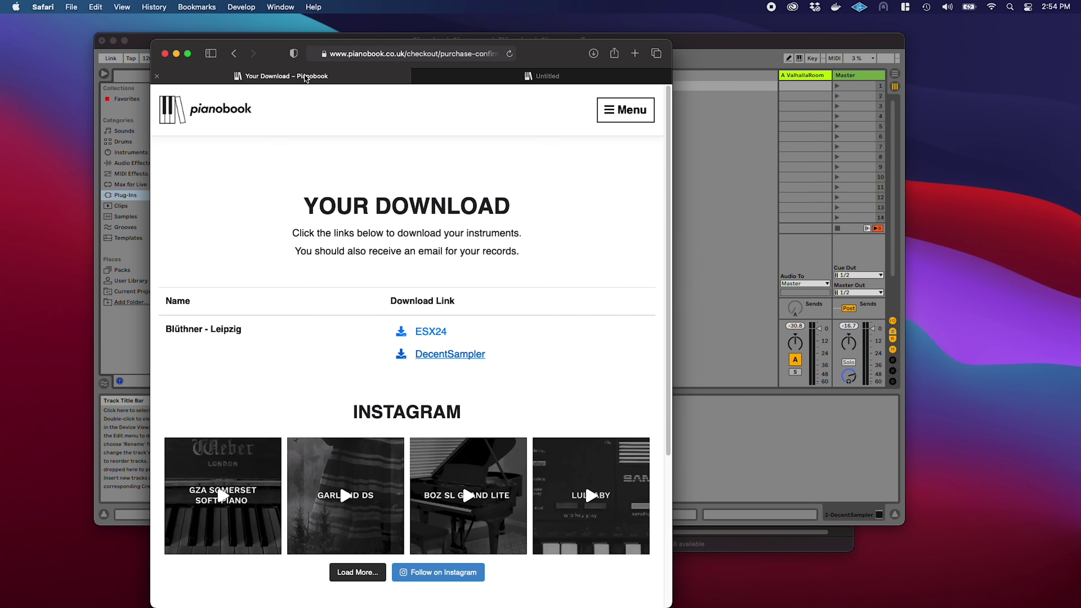
{"action": "left_click", "coordinate": [236, 60]}
{"action": "left_click", "coordinate": [235, 60]}
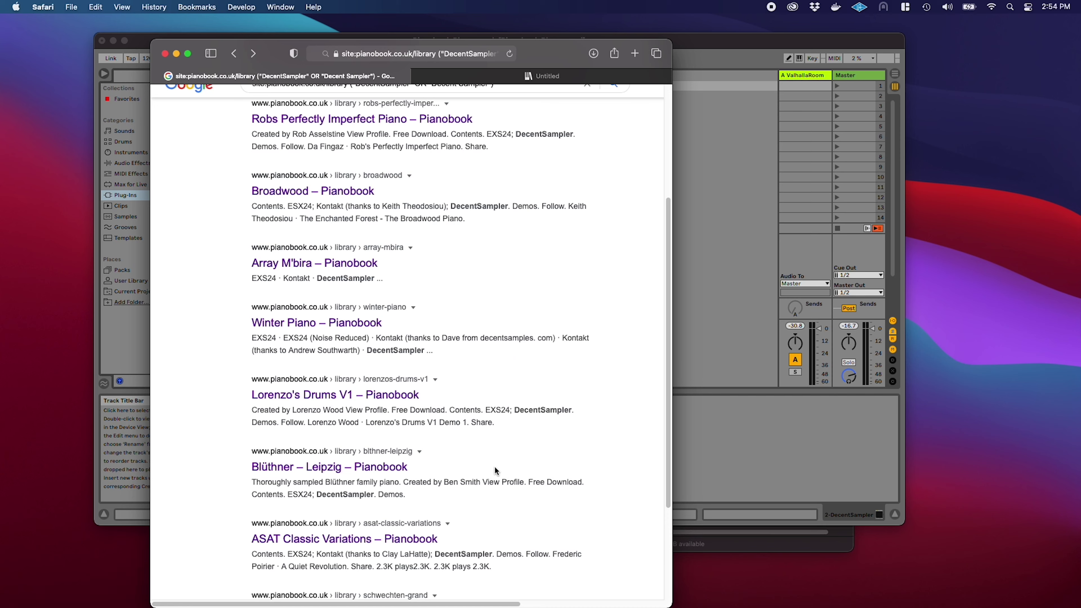
{"action": "scroll", "coordinate": [502, 479], "scroll_direction": "down", "scroll_amount": 4}
{"action": "left_click", "coordinate": [507, 541]}
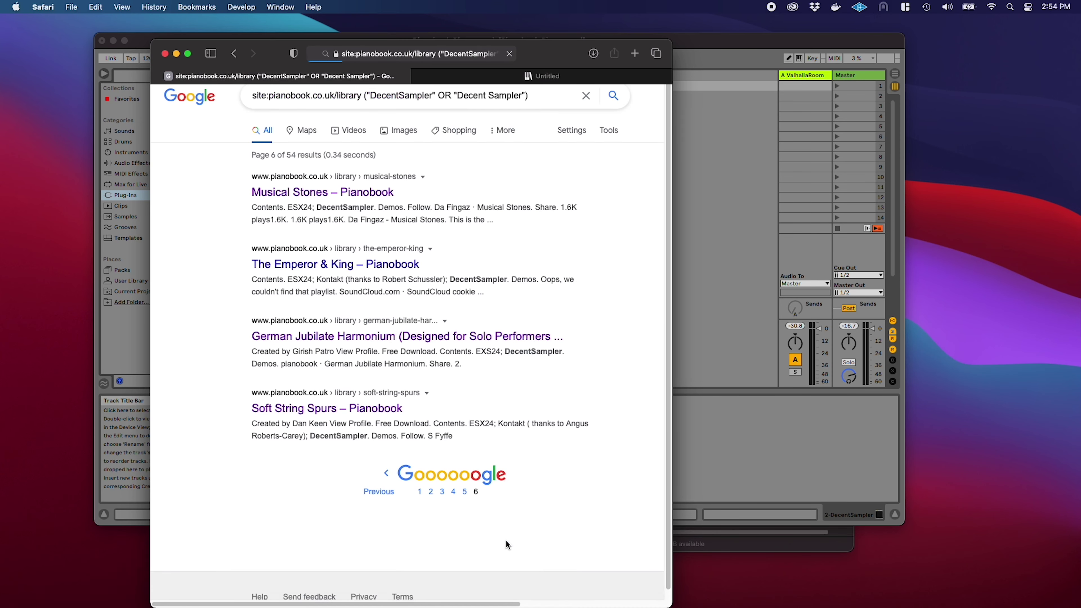
Open the Soft String Spurs page and confirm its free download with the filled-in details
{"action": "left_click", "coordinate": [386, 409]}
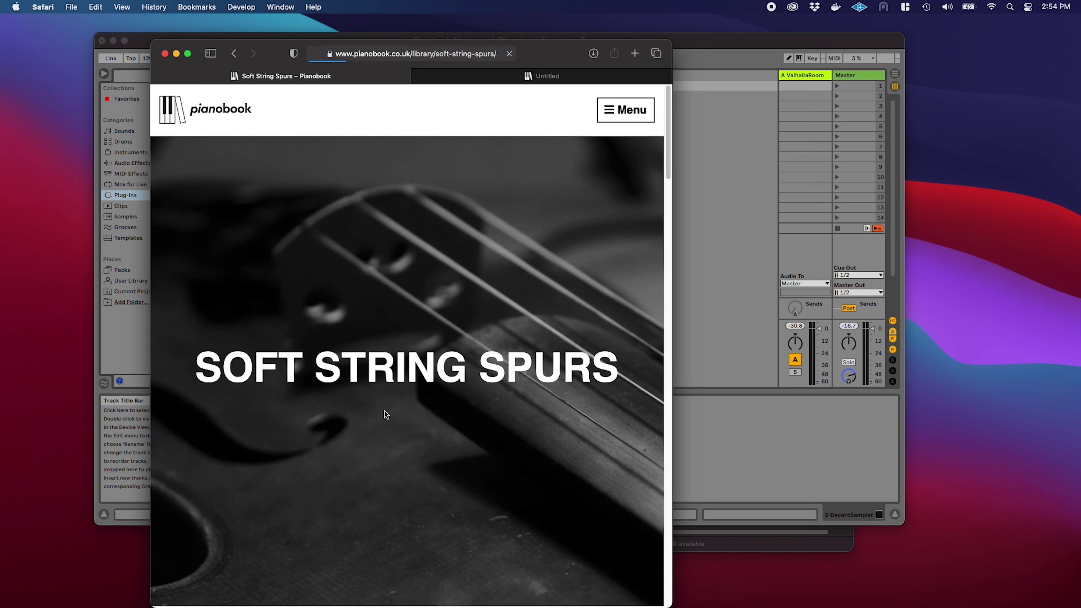
{"action": "scroll", "coordinate": [384, 411], "scroll_direction": "down", "scroll_amount": 10}
{"action": "left_click", "coordinate": [526, 412]}
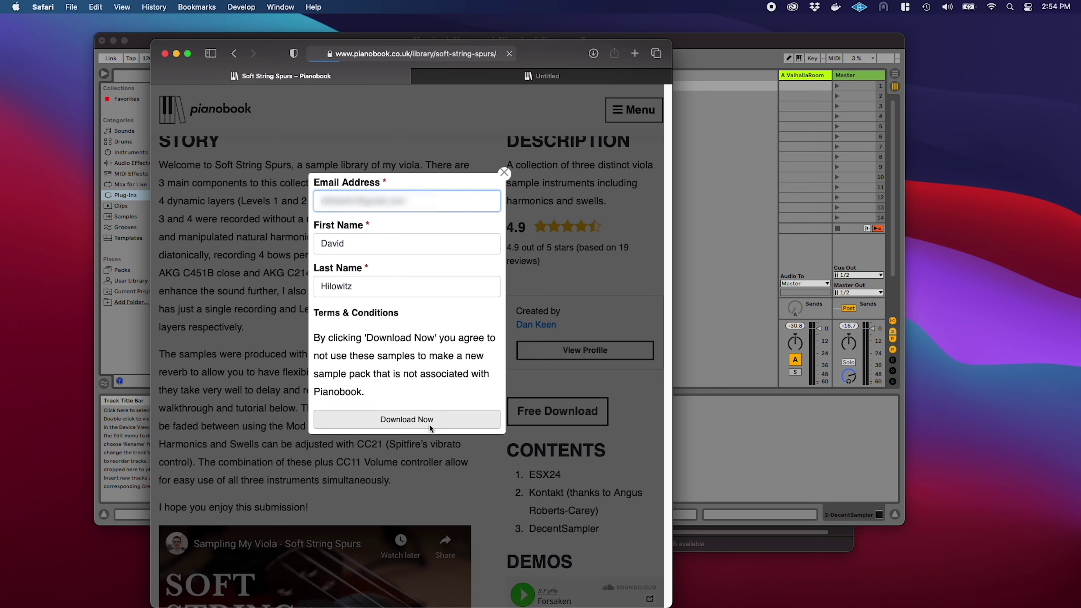
{"action": "left_click", "coordinate": [431, 429]}
{"action": "left_click", "coordinate": [594, 53]}
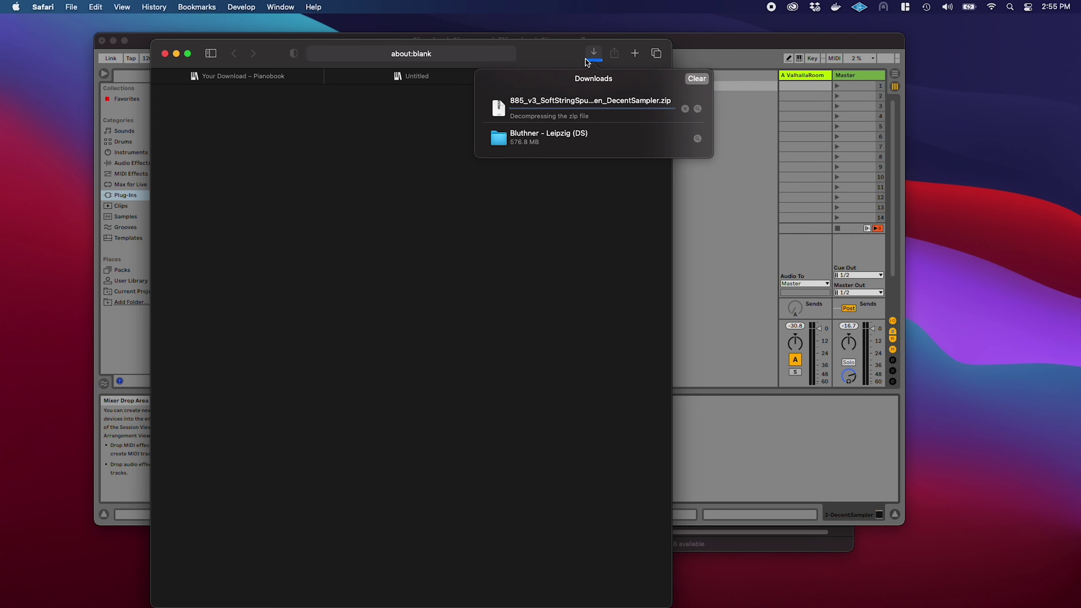
Load SSS Swells from the downloaded Soft String Spurs folder into Decent Sampler, then play the set
{"action": "left_click", "coordinate": [589, 193]}
{"action": "key", "text": "super+Tab"}
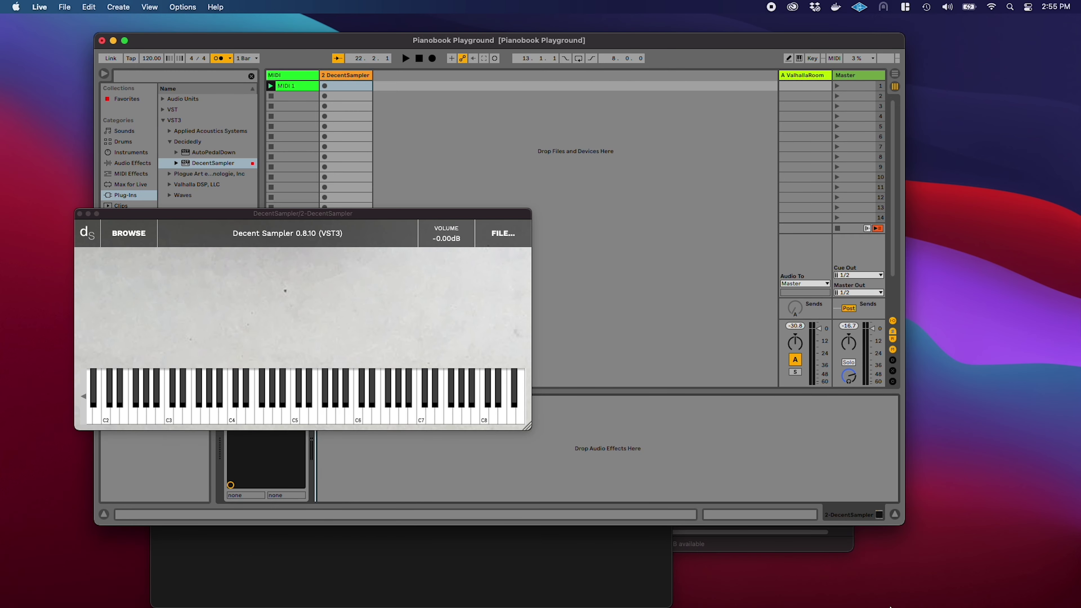
{"action": "mouse_move", "coordinate": [889, 603]}
{"action": "left_click", "coordinate": [921, 586]}
{"action": "left_click", "coordinate": [918, 544]}
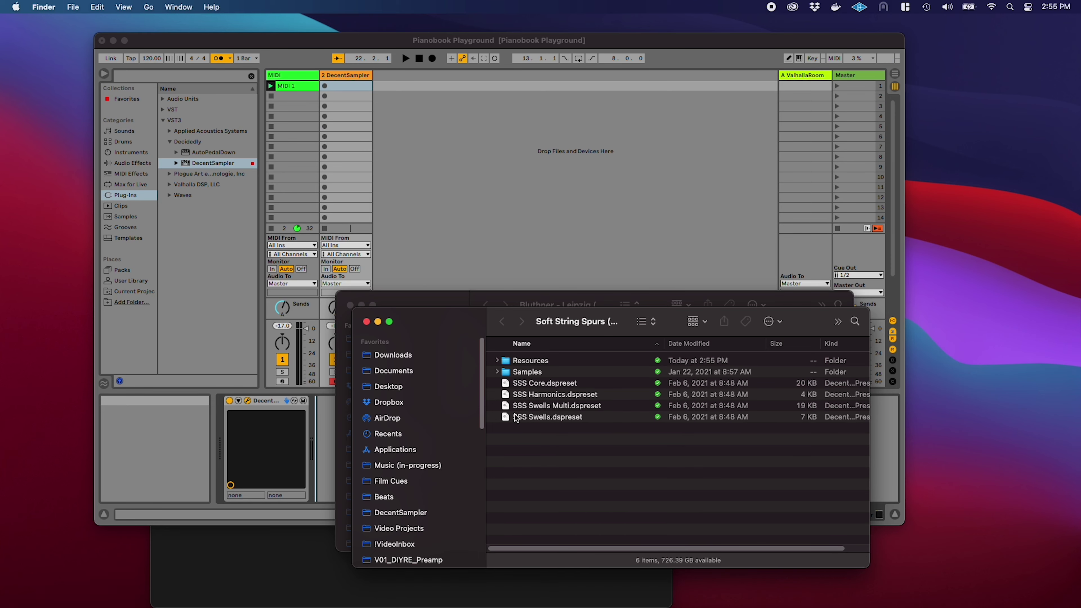
{"action": "left_click_drag", "start_coordinate": [515, 419], "coordinate": [467, 270]}
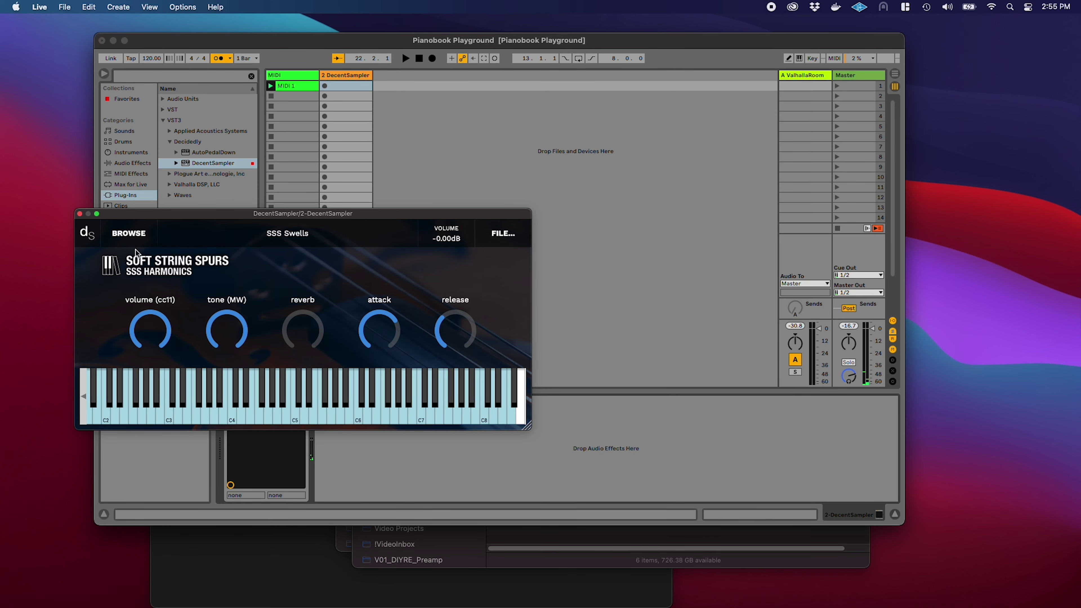
{"action": "left_click", "coordinate": [79, 213]}
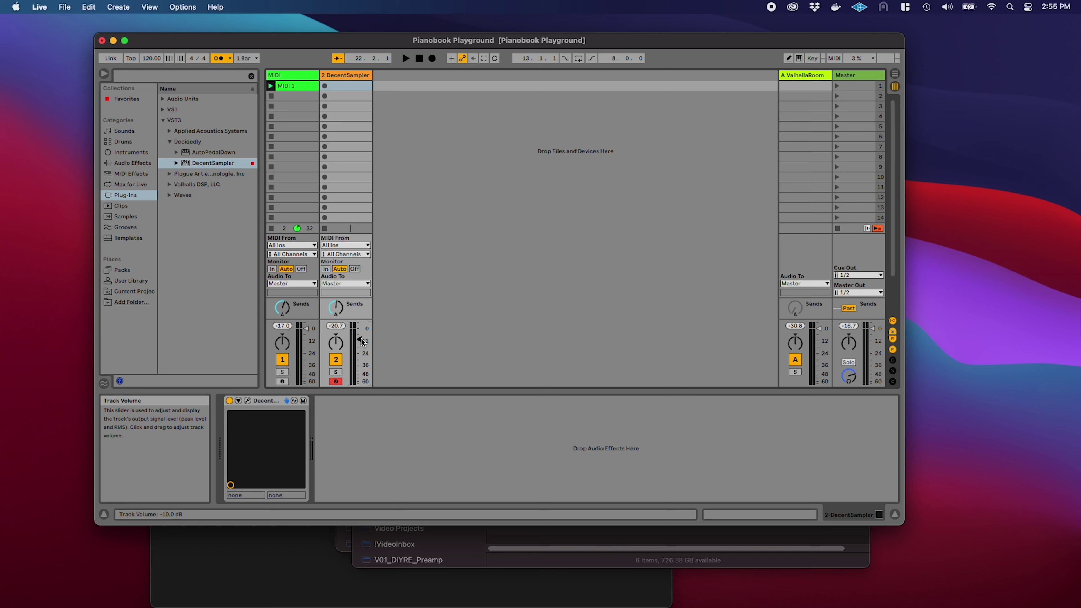
{"action": "key", "text": "space"}
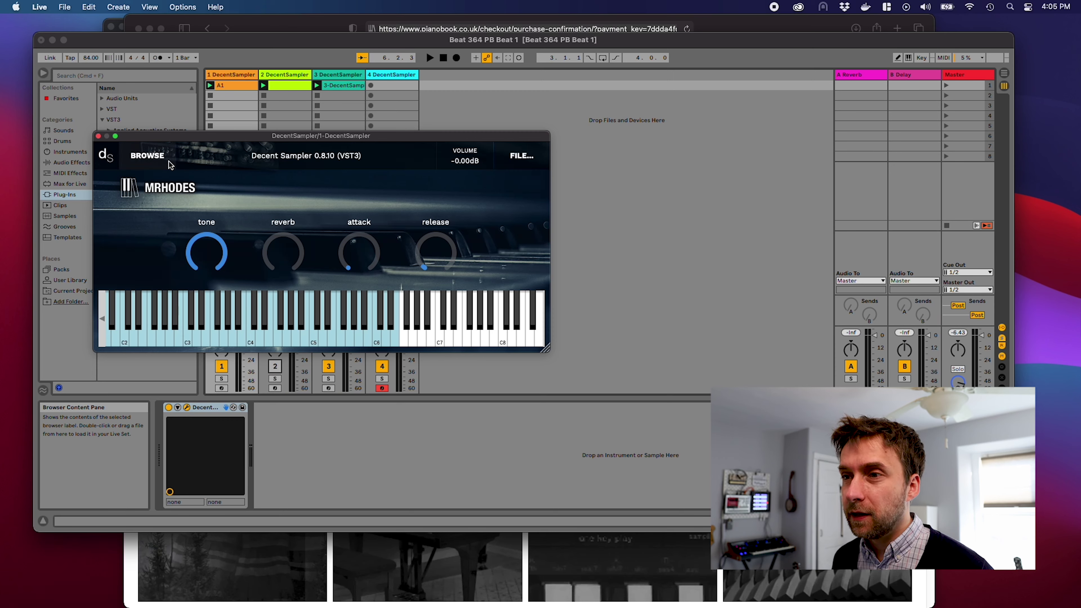
Load the English classic instrument from Decent Sampler's installed libraries list
{"action": "left_click", "coordinate": [153, 161]}
{"action": "left_click", "coordinate": [196, 177]}
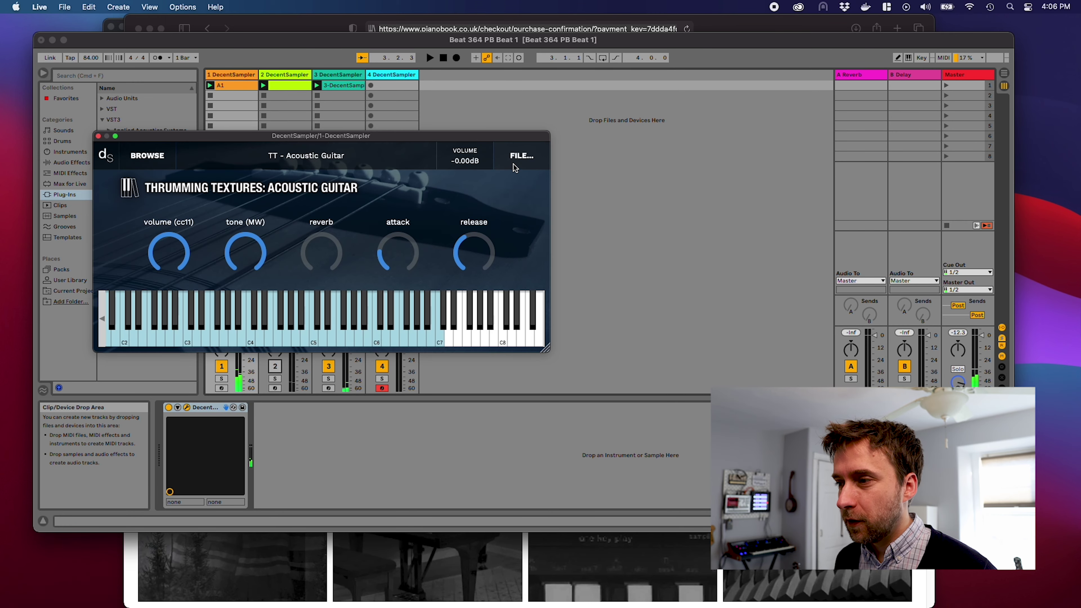
{"action": "left_click", "coordinate": [515, 167]}
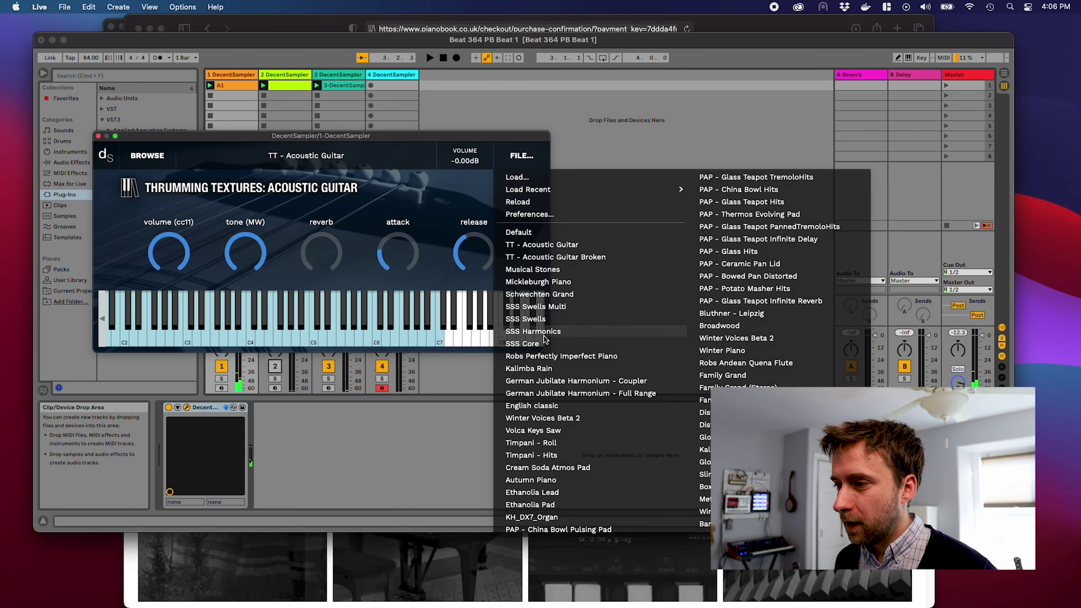
{"action": "left_click", "coordinate": [541, 412]}
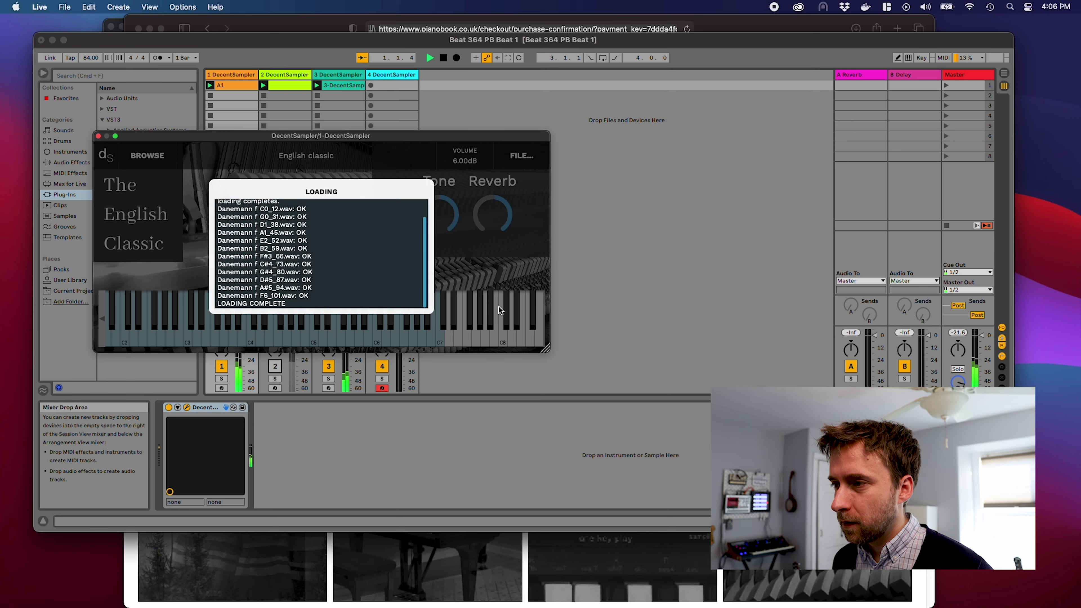
Select English classic again in the library browser and return to the Sample Libraries list
{"action": "left_click", "coordinate": [136, 163]}
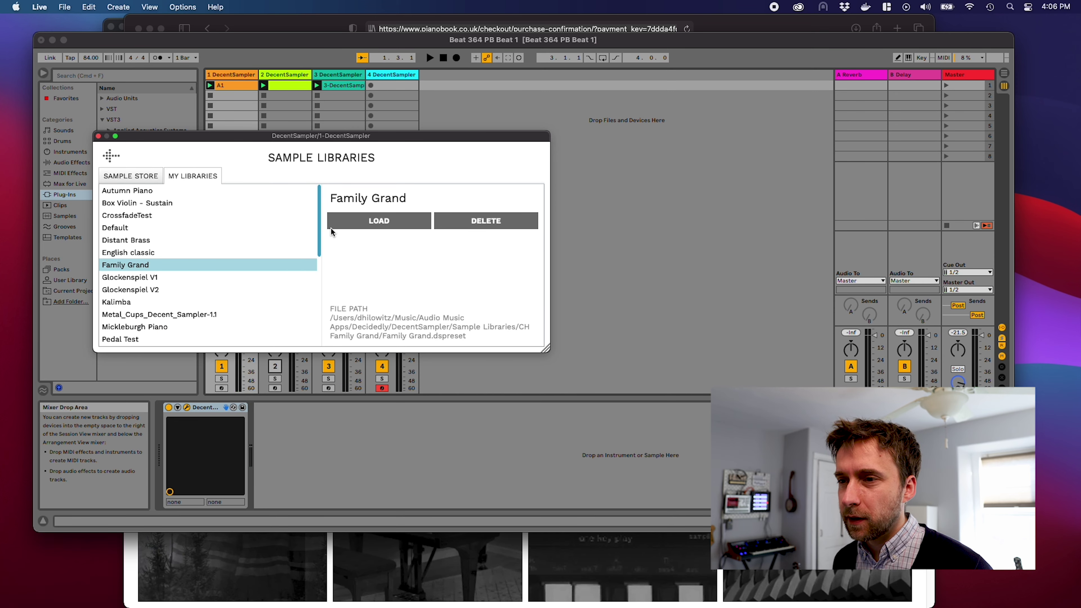
{"action": "left_click", "coordinate": [182, 254]}
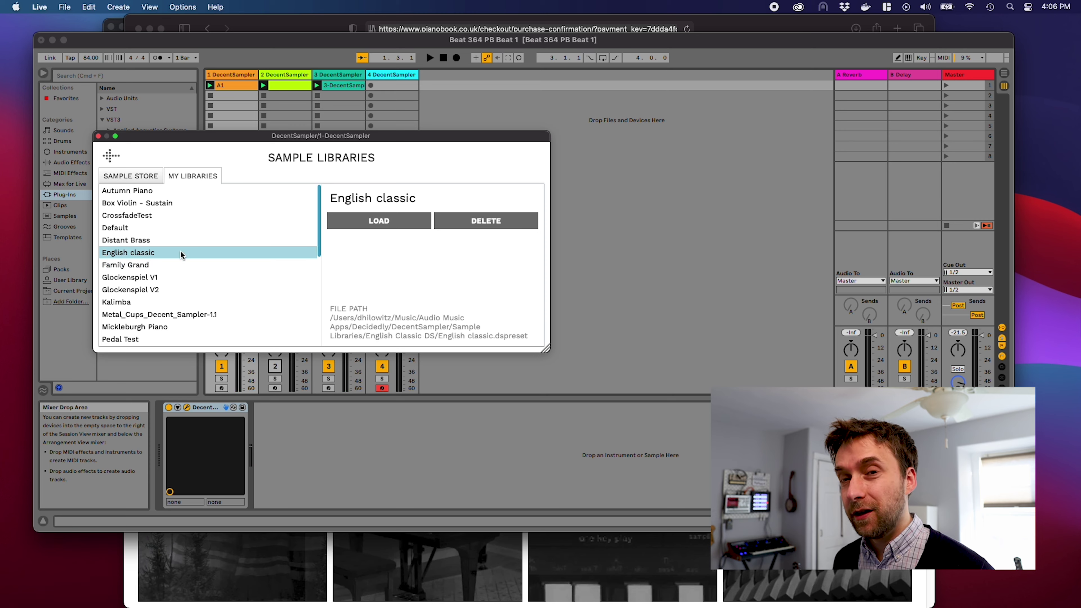
{"action": "left_click", "coordinate": [114, 158]}
{"action": "left_click", "coordinate": [136, 163]}
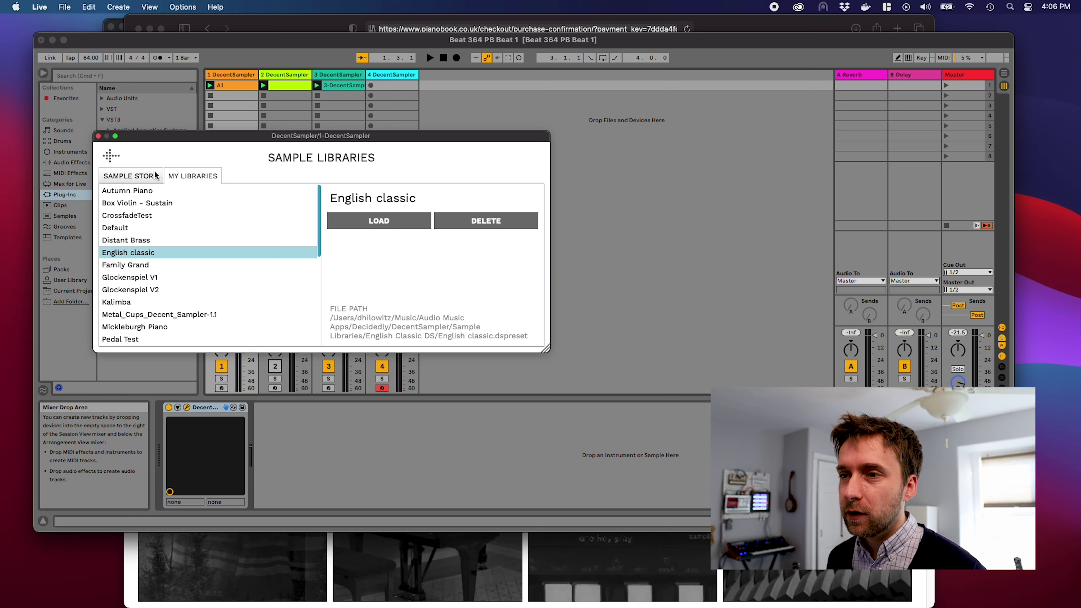
Check the Sample Library Location path in Decent Sampler's preferences and close them
{"action": "left_click", "coordinate": [112, 156]}
{"action": "left_click", "coordinate": [522, 156]}
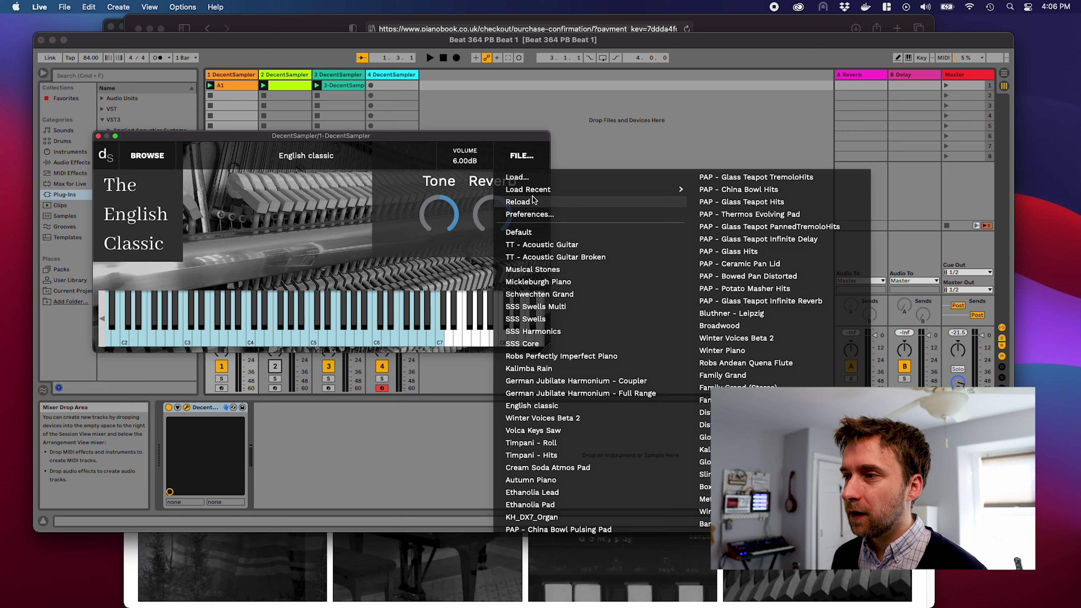
{"action": "left_click", "coordinate": [535, 215]}
{"action": "triple_click", "coordinate": [330, 218]}
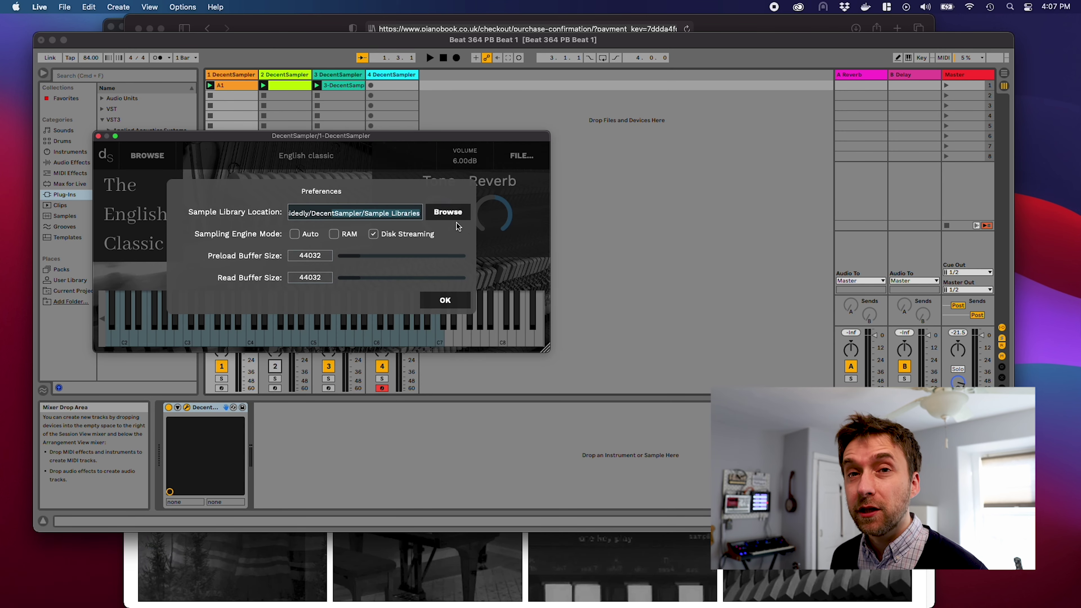
{"action": "left_click", "coordinate": [520, 159]}
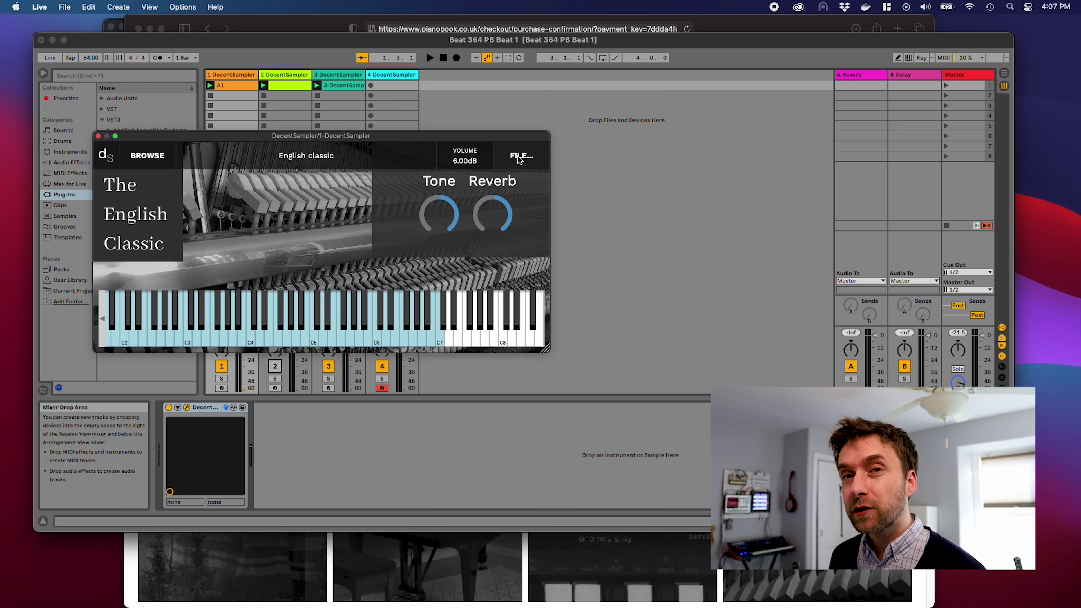
Open the load options and the Load Recent list, then dismiss both without changes
{"action": "left_click", "coordinate": [519, 159]}
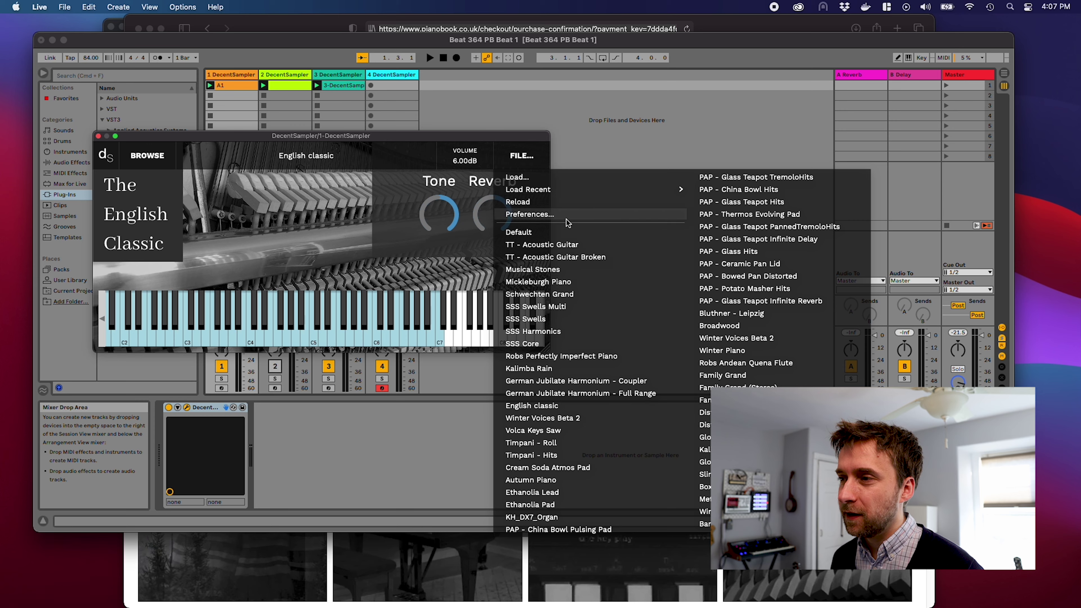
{"action": "left_click", "coordinate": [478, 230]}
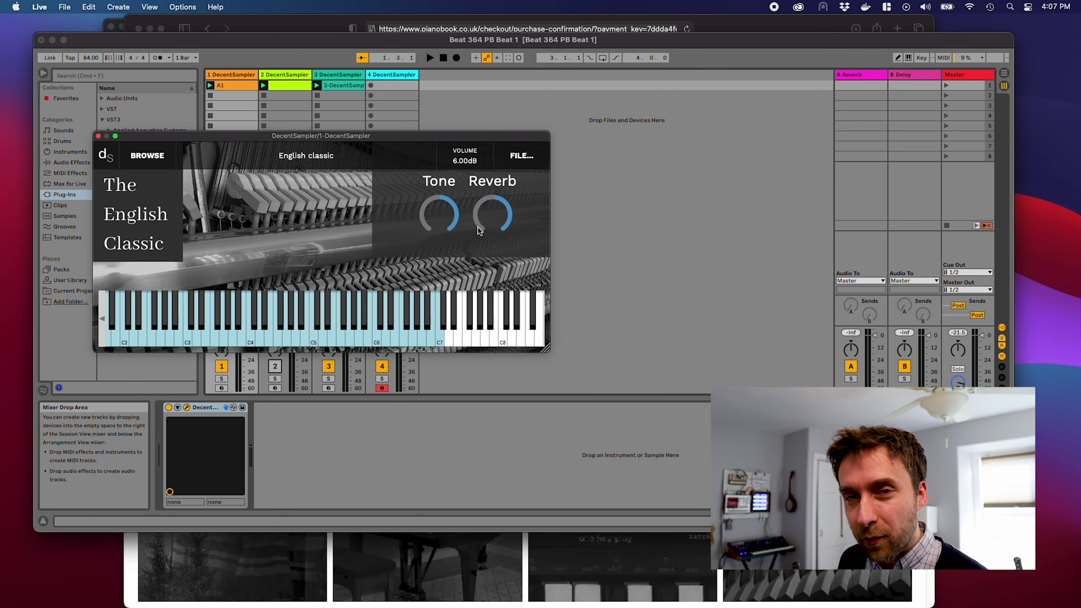
{"action": "left_click", "coordinate": [536, 161]}
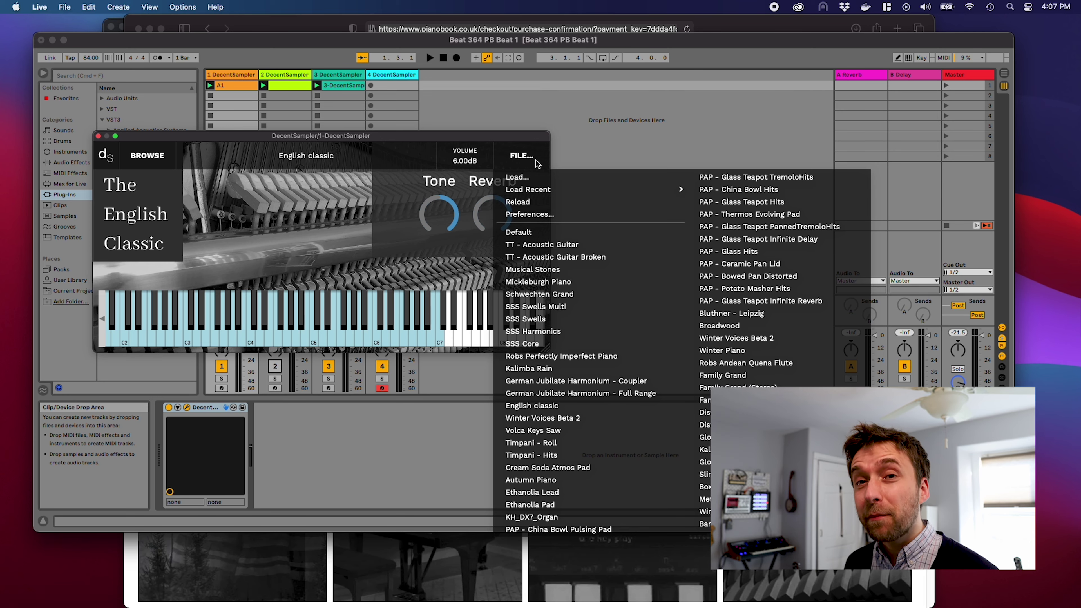
{"action": "mouse_move", "coordinate": [567, 194]}
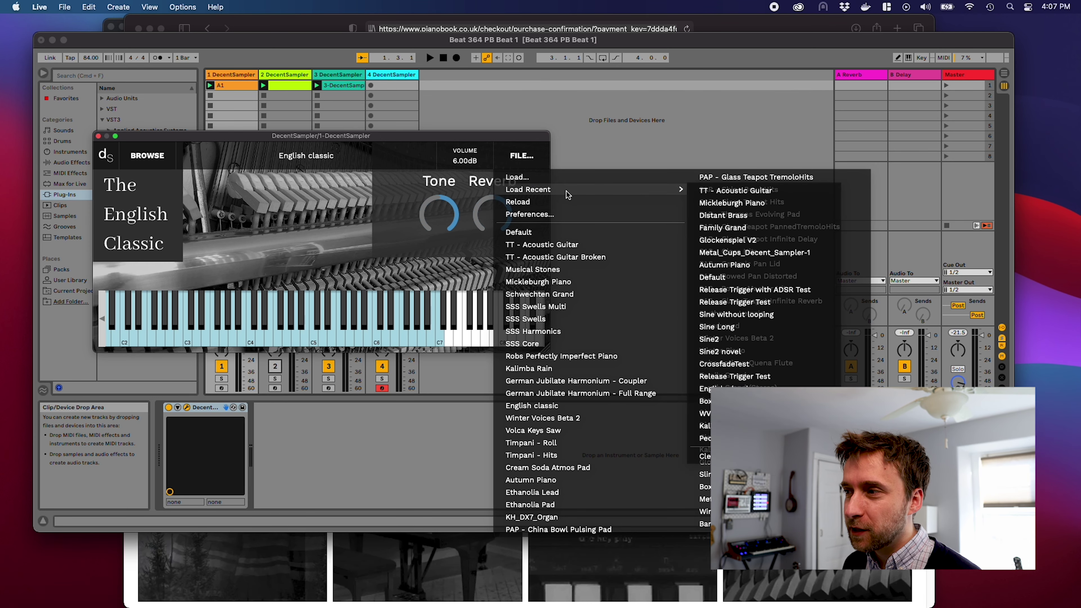
{"action": "left_click", "coordinate": [405, 272]}
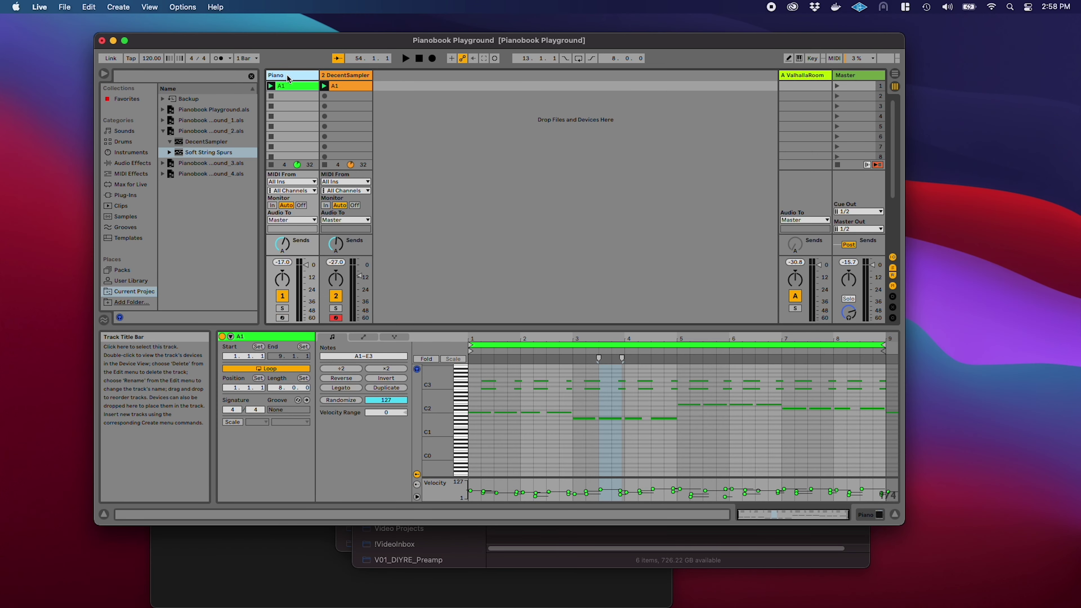
Duplicate the Piano track, move it after DecentSampler, clear its clip, arm it and record a new clip
{"action": "right_click", "coordinate": [287, 74]}
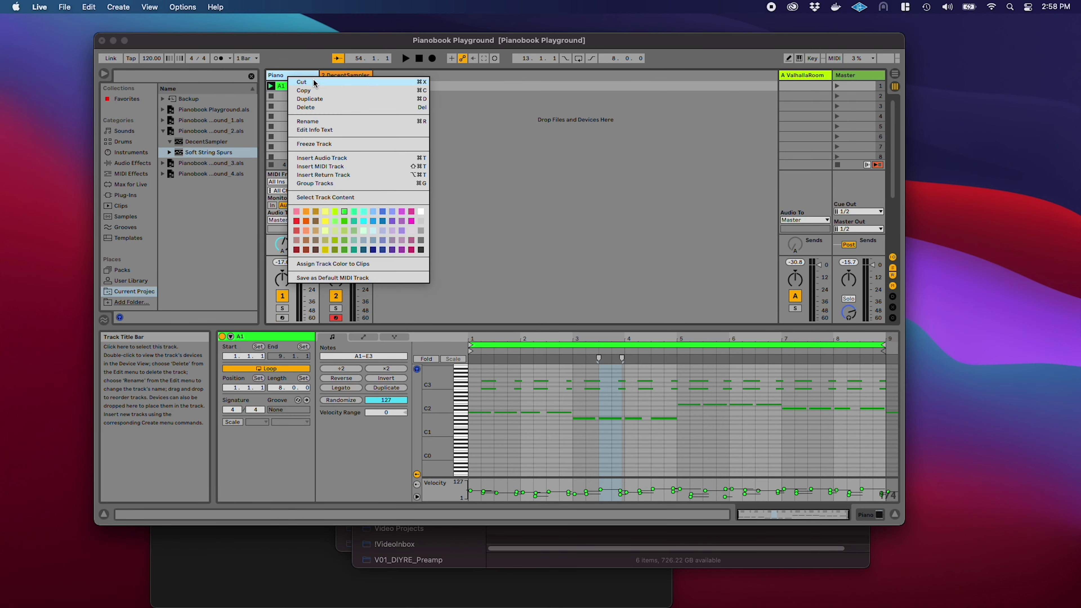
{"action": "left_click", "coordinate": [316, 99]}
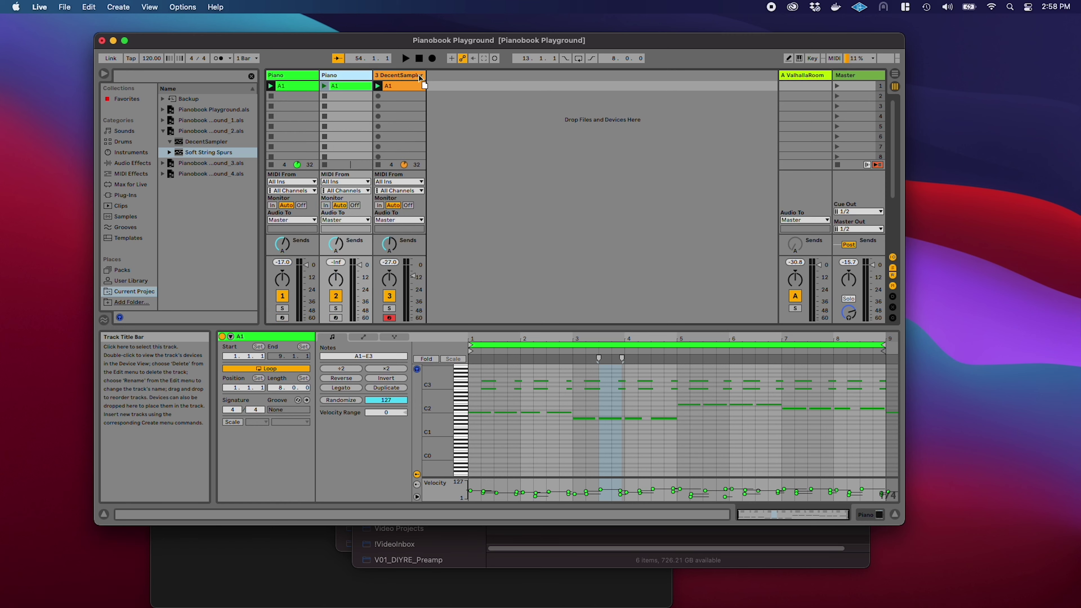
{"action": "left_click_drag", "start_coordinate": [429, 73], "coordinate": [428, 73]}
{"action": "key", "text": "Delete"}
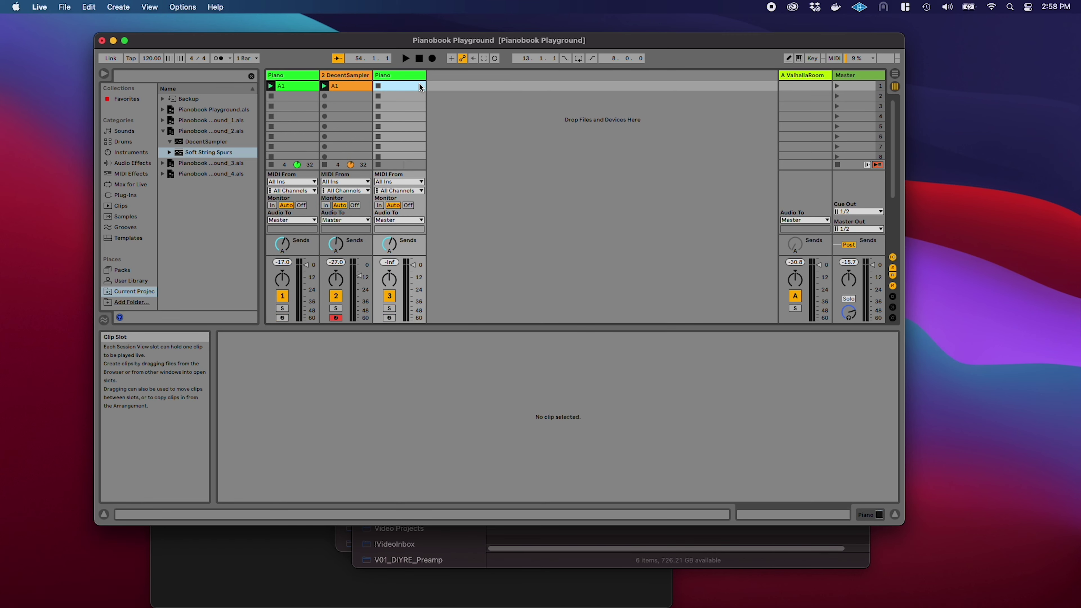
{"action": "left_click", "coordinate": [389, 318]}
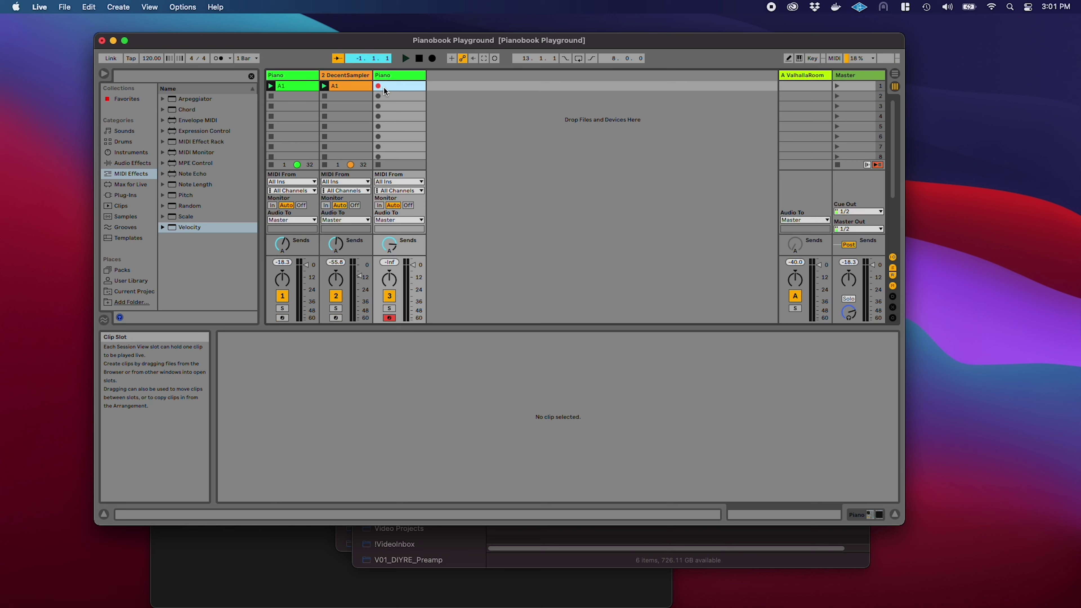
{"action": "left_click", "coordinate": [385, 88]}
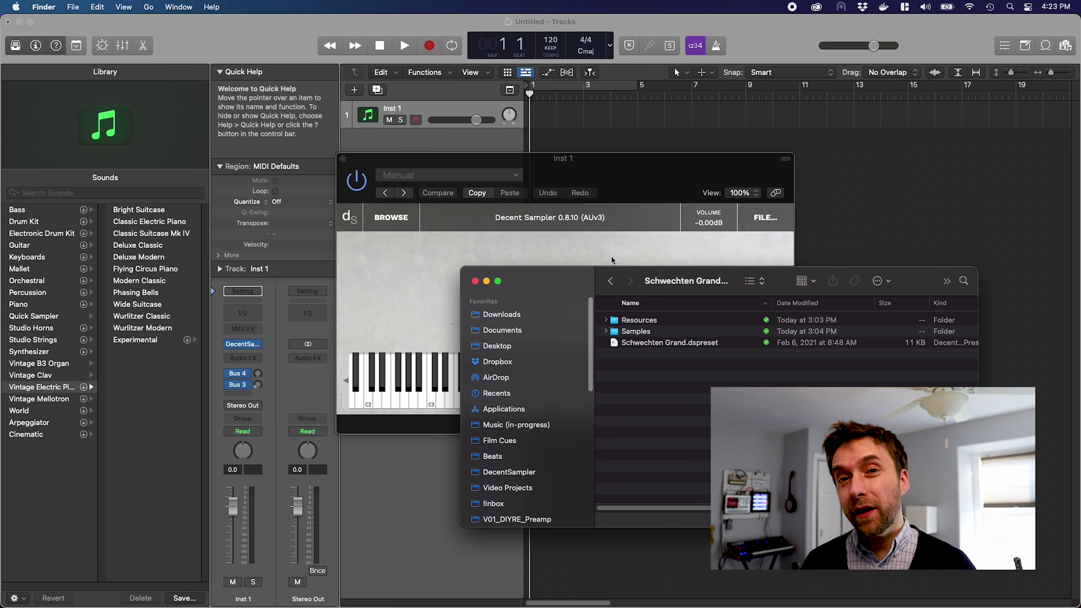
Load Schwechten Grand.dspreset into Decent Sampler, then go up to Folder2 in Finder
{"action": "left_click_drag", "start_coordinate": [613, 260], "coordinate": [613, 259]}
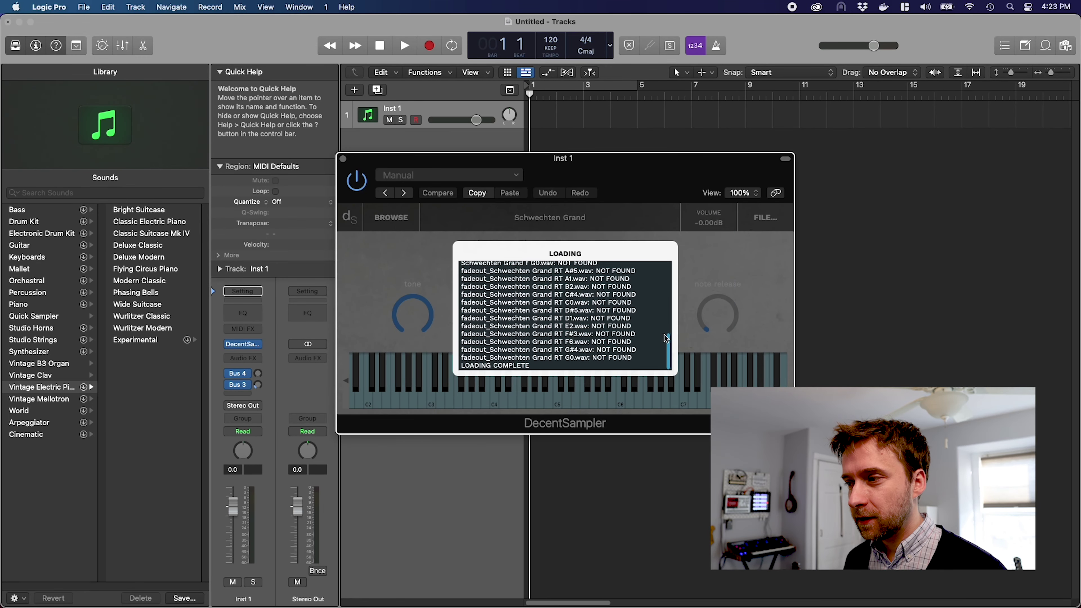
{"action": "key", "text": "super+Tab"}
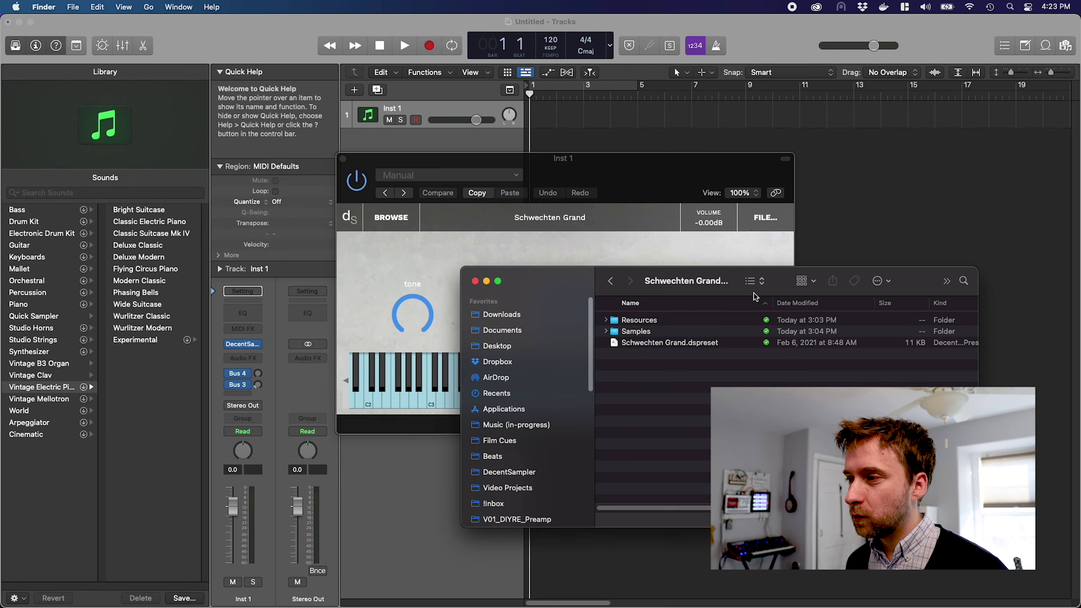
{"action": "key", "text": "super+Up"}
Compress the Schwechten Grand (DS) folder and rename the zip to Schwechten Grand (DS).dslibrary
{"action": "right_click", "coordinate": [638, 320]}
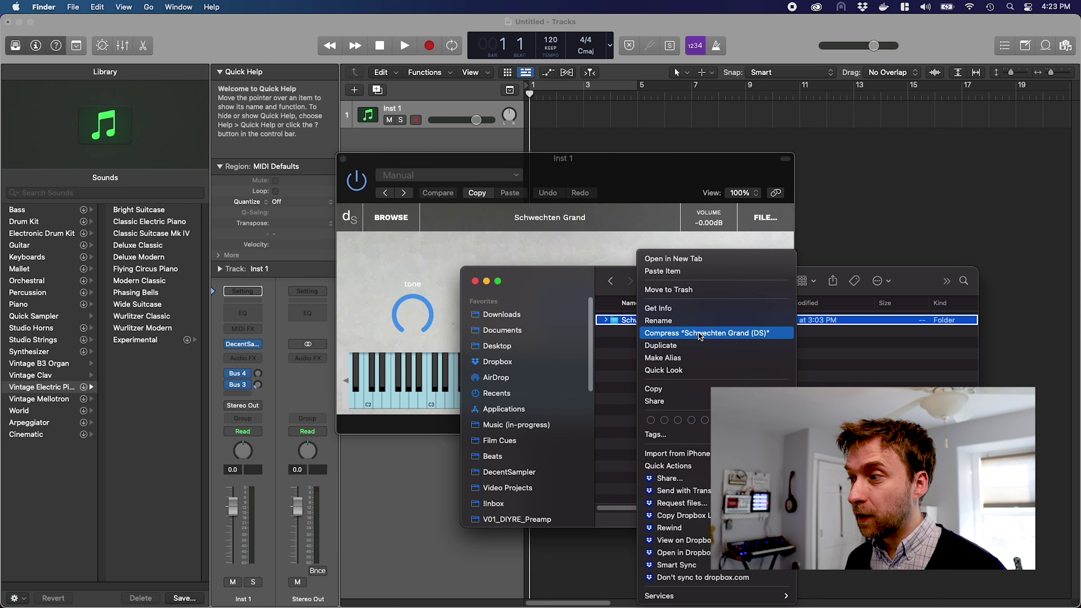
{"action": "left_click", "coordinate": [701, 334]}
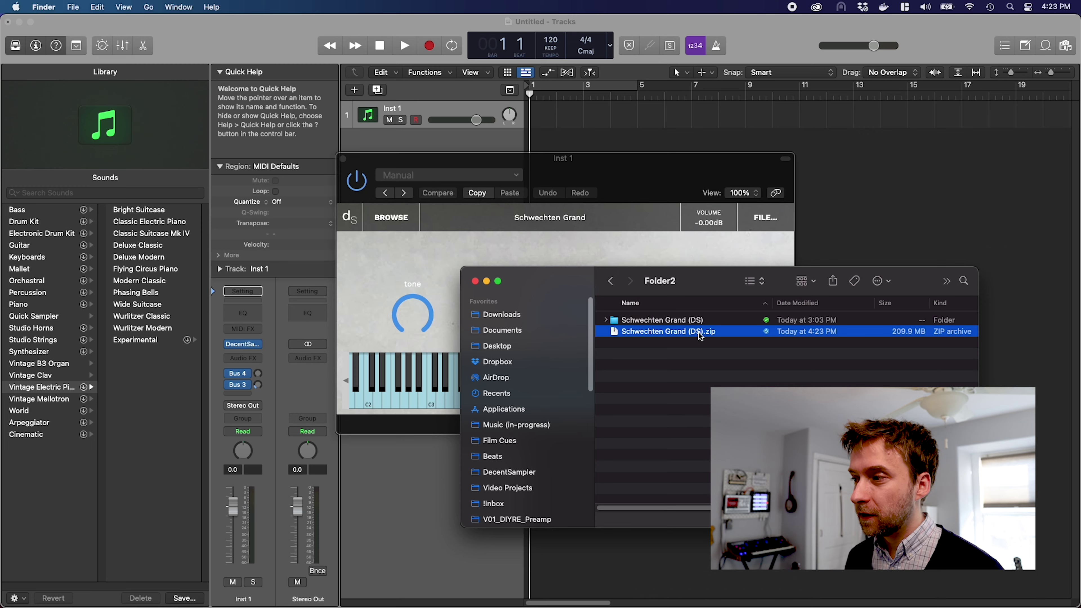
{"action": "key", "text": "Return"}
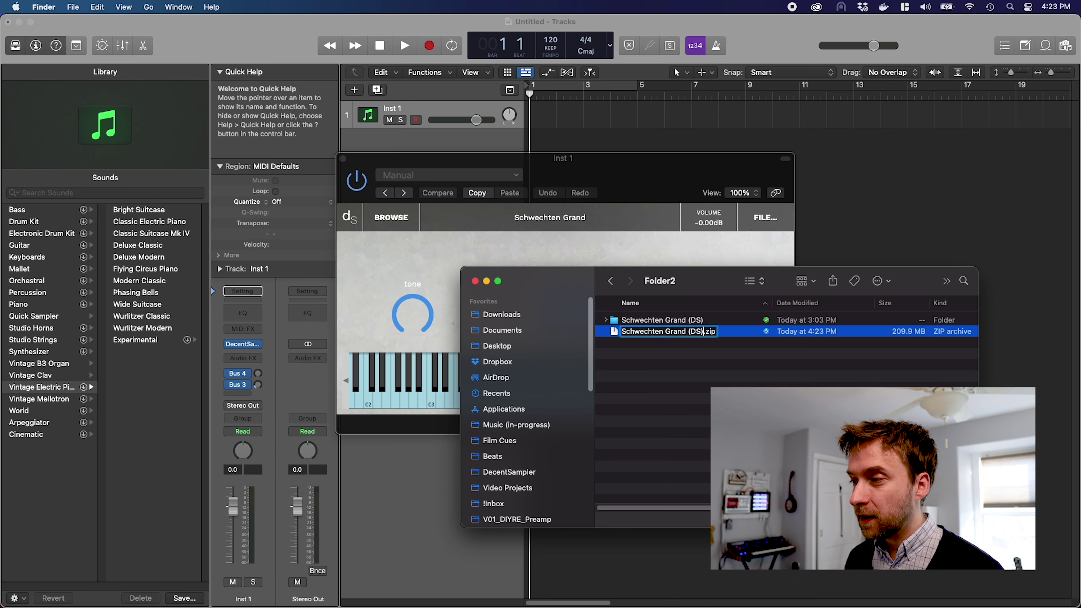
{"action": "key", "text": "Right"}
{"action": "key", "text": "BackSpace"}
{"action": "key", "text": "BackSpace"}
{"action": "key", "text": "BackSpace"}
{"action": "type", "text": "dslibrary"}
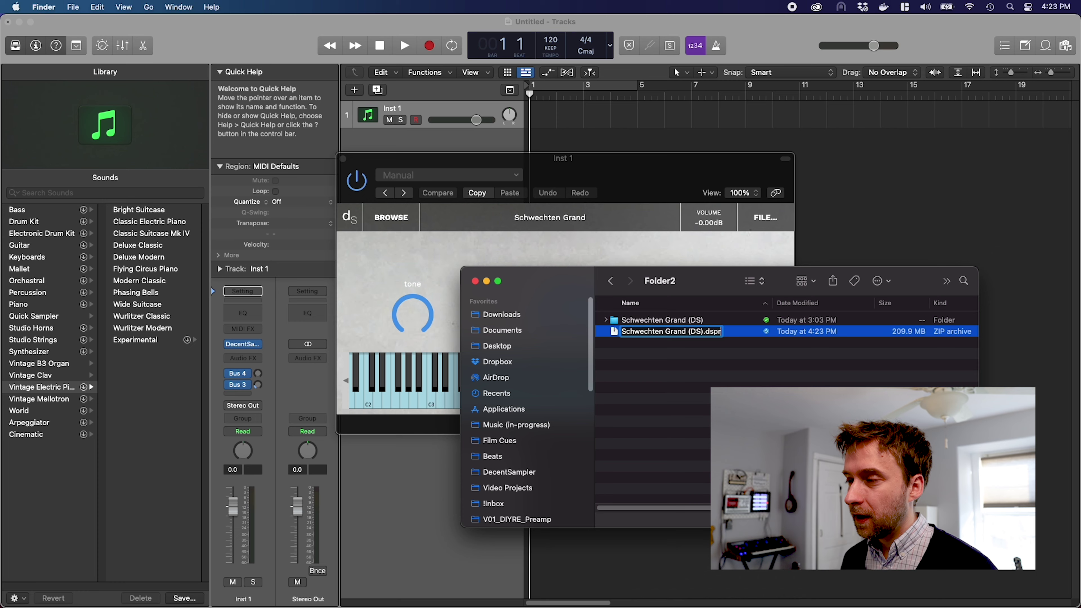
{"action": "key", "text": "Return"}
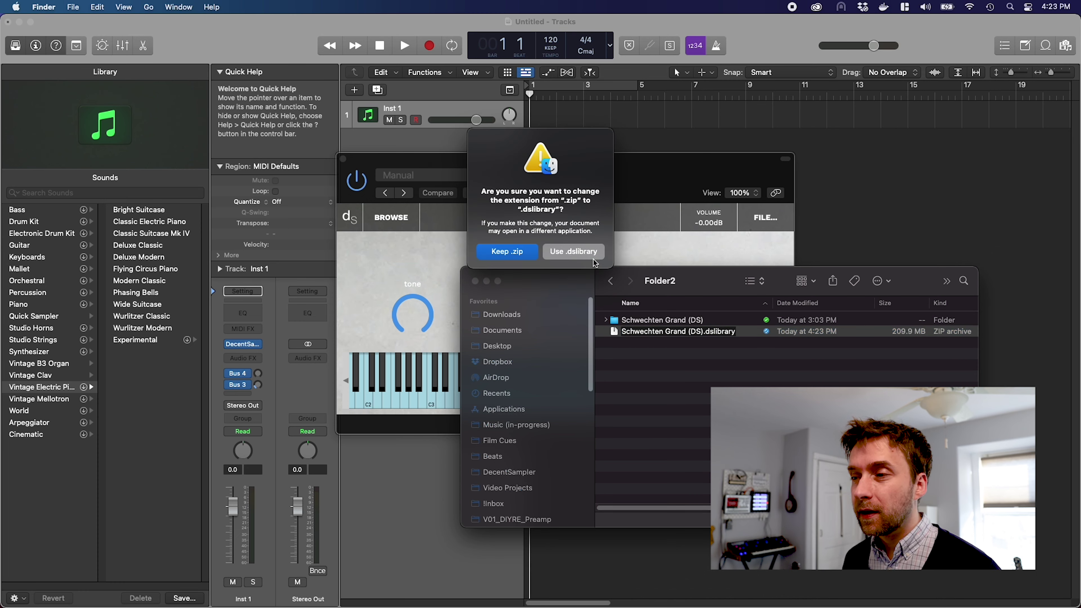
{"action": "left_click", "coordinate": [572, 249]}
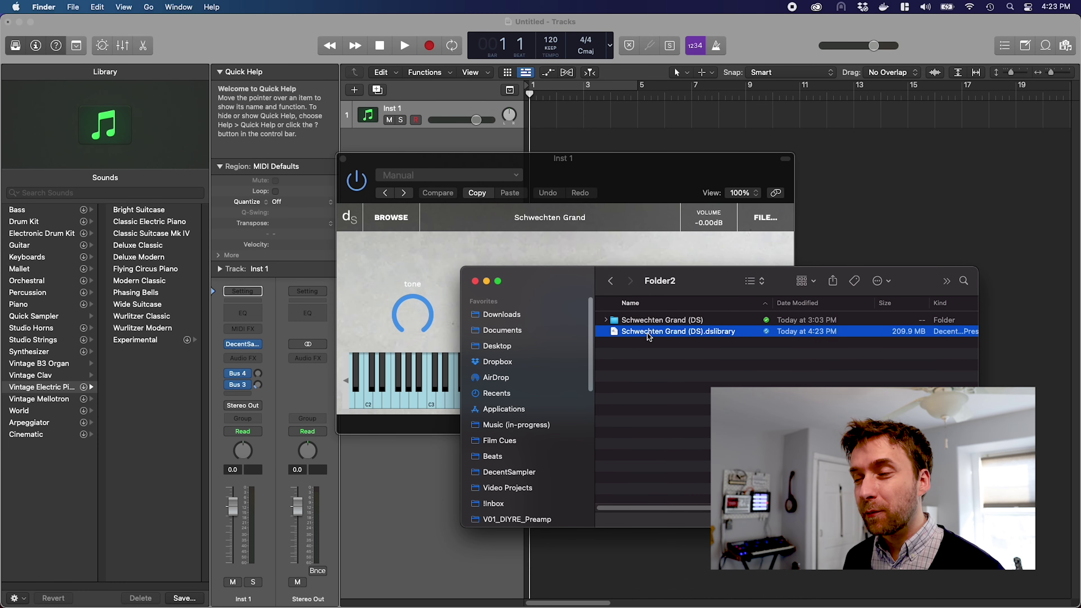
Load Schwechten Grand (DS).dslibrary into Decent Sampler in Logic Pro
{"action": "left_click_drag", "start_coordinate": [650, 337], "coordinate": [554, 256]}
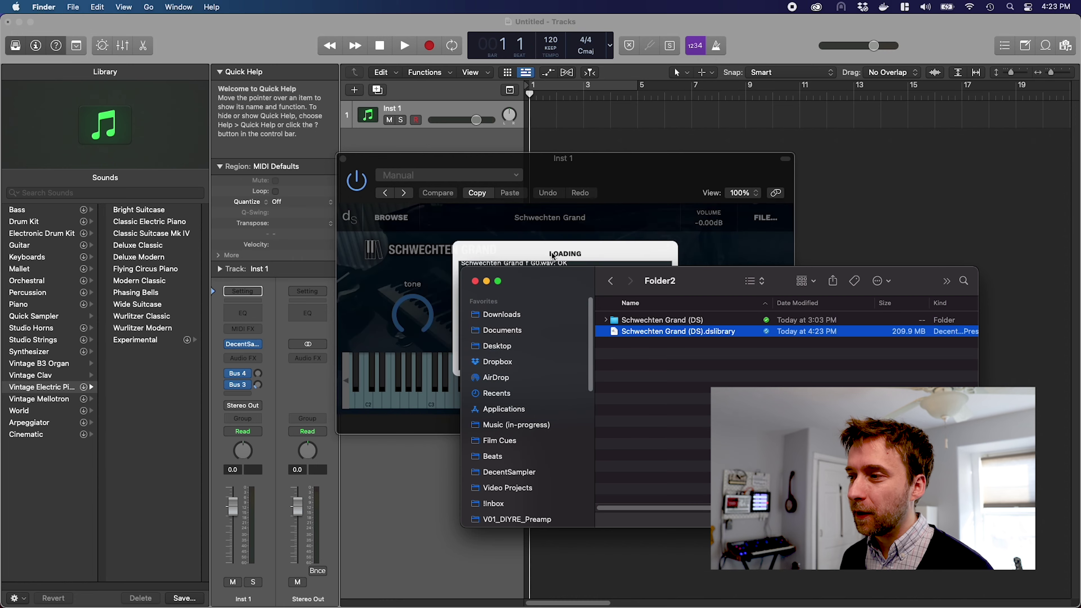
{"action": "left_click", "coordinate": [553, 256]}
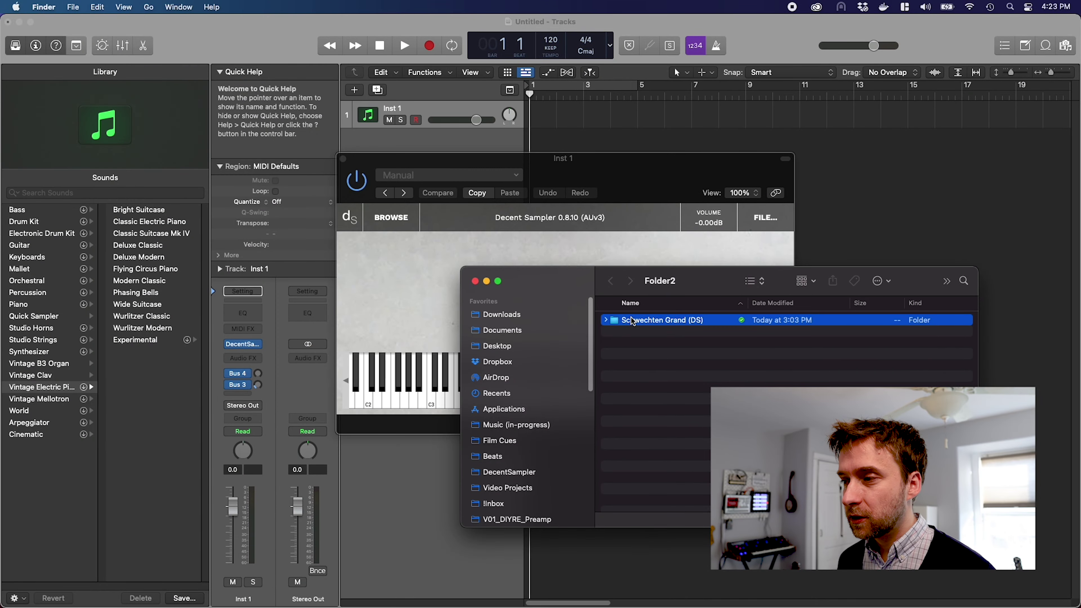
{"action": "double_click", "coordinate": [633, 321]}
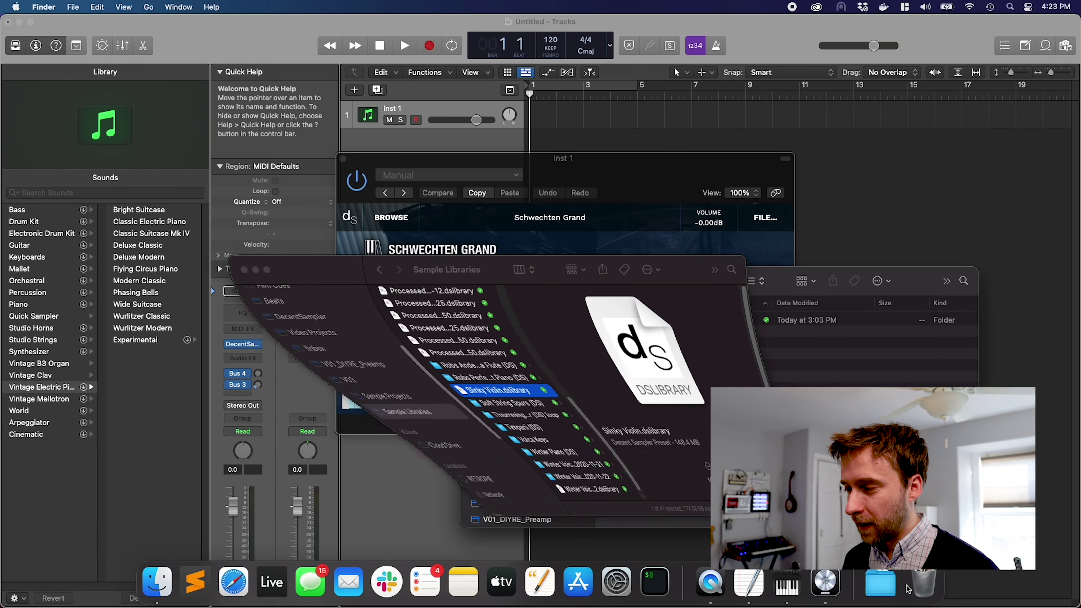
Drag the Schwechten Grand (DS) folder from Folder2 into Sample Libraries, then return to Logic Pro
{"action": "left_click_drag", "start_coordinate": [568, 261], "coordinate": [371, 260]}
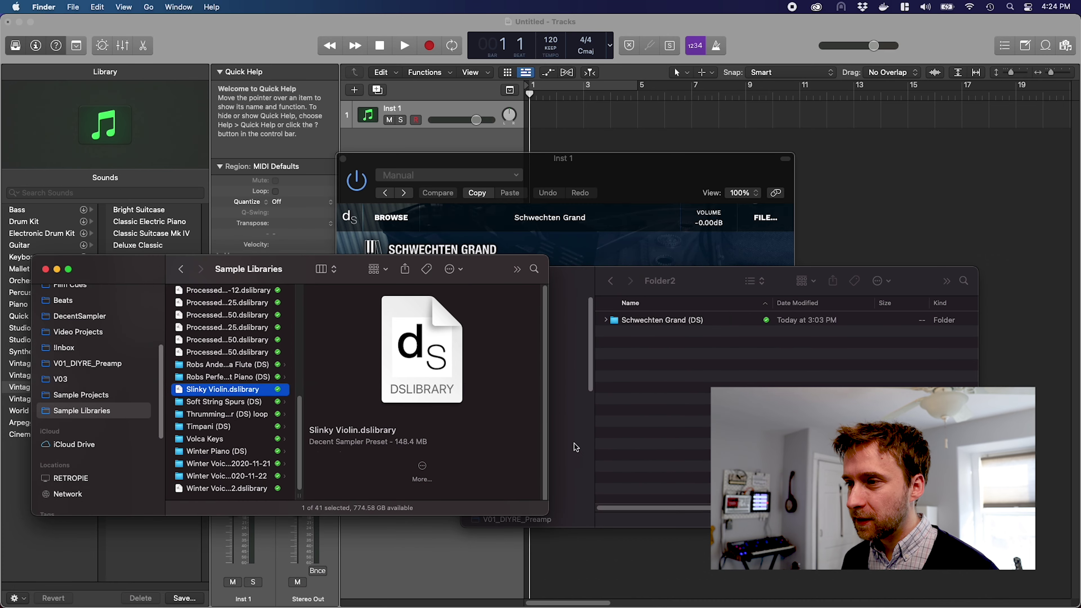
{"action": "left_click_drag", "start_coordinate": [298, 494], "coordinate": [430, 495]}
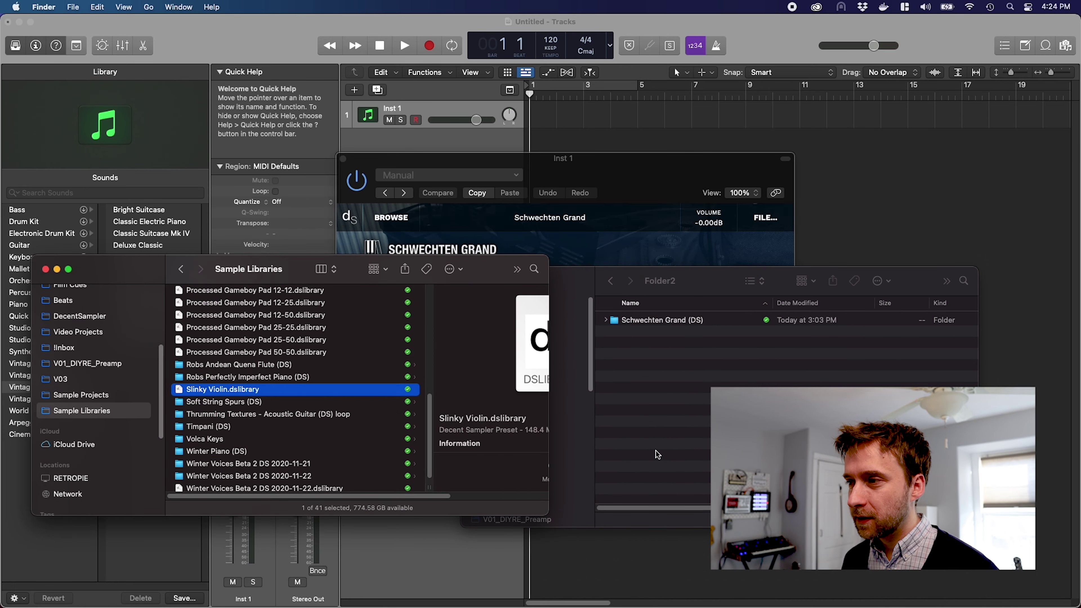
{"action": "left_click", "coordinate": [638, 381]}
{"action": "left_click_drag", "start_coordinate": [638, 320], "coordinate": [651, 243]}
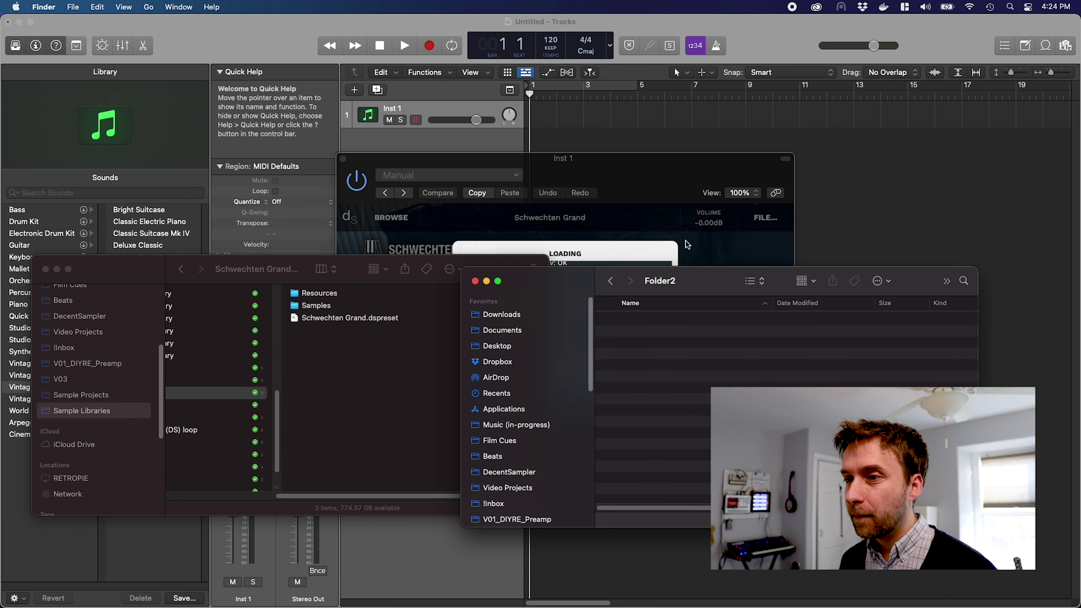
{"action": "left_click", "coordinate": [688, 248]}
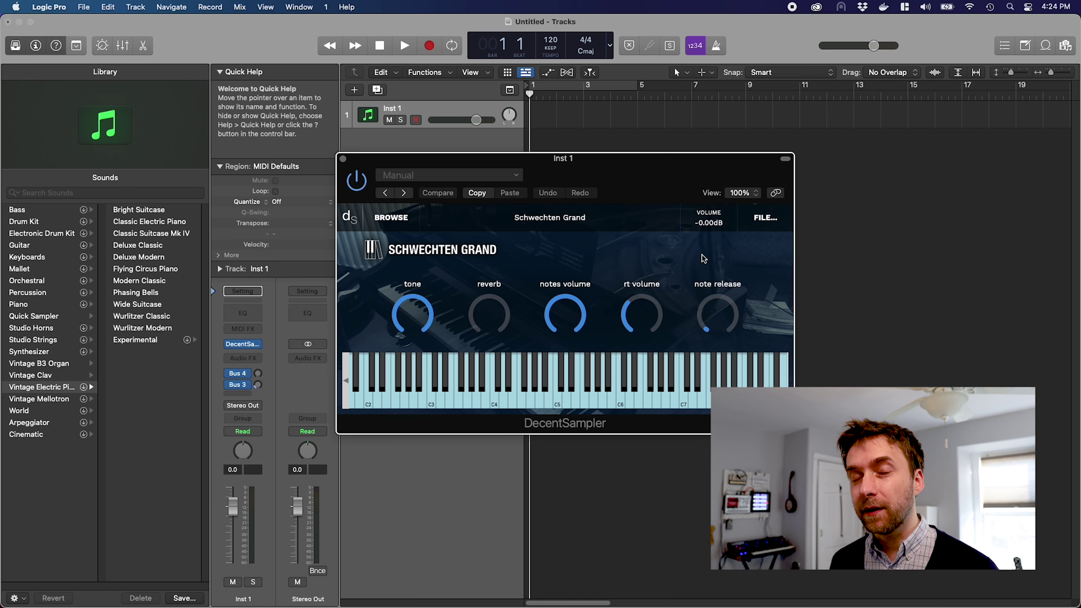